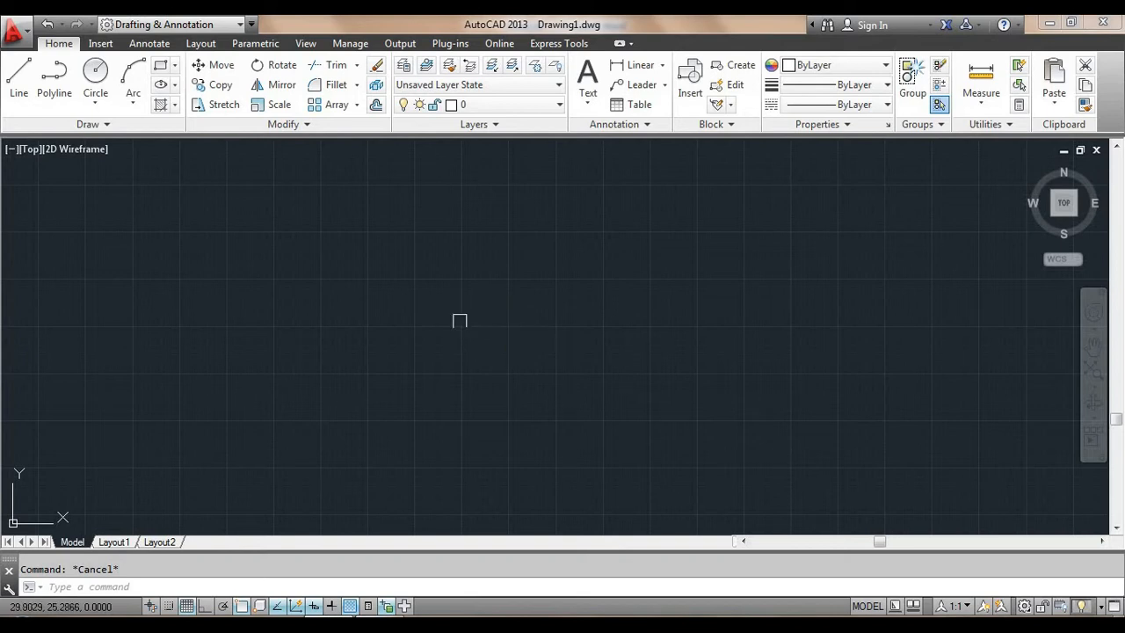
# - Draw a circle with a radius of 5 in the empty drawing area
pyautogui.write('c')
pyautogui.press('Return')
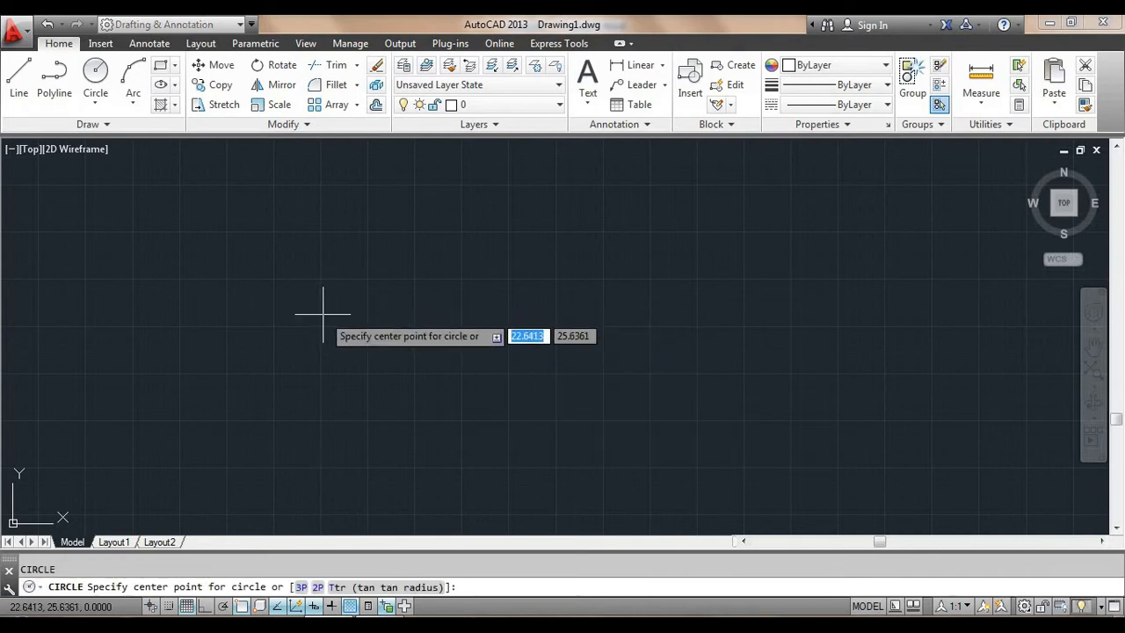
pyautogui.click(322, 313)
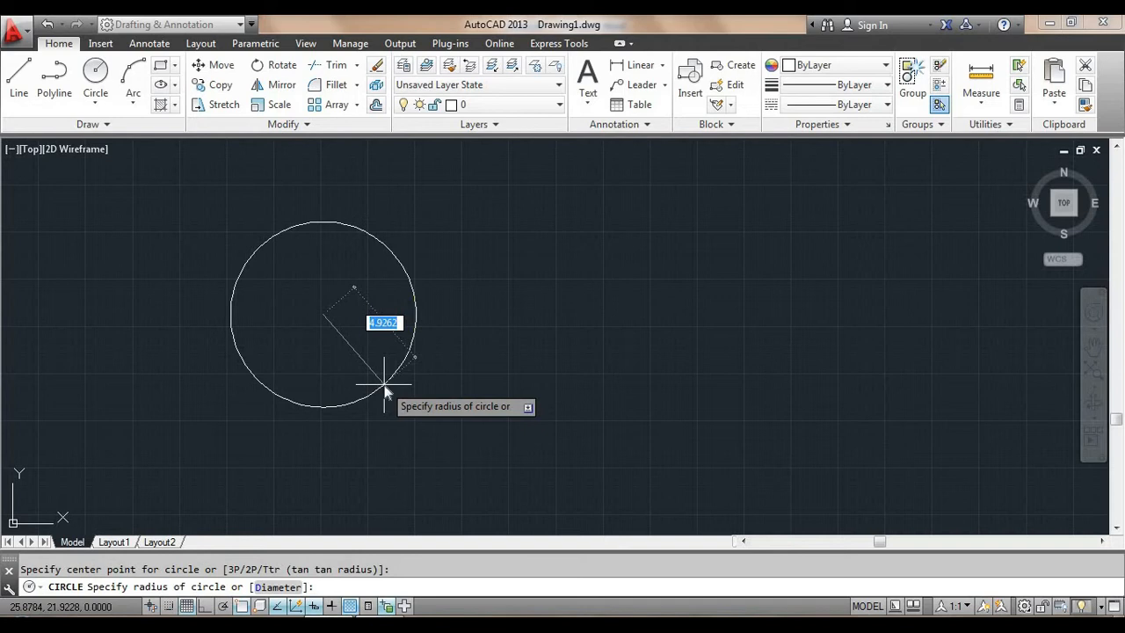
pyautogui.write('5')
pyautogui.press('Return')
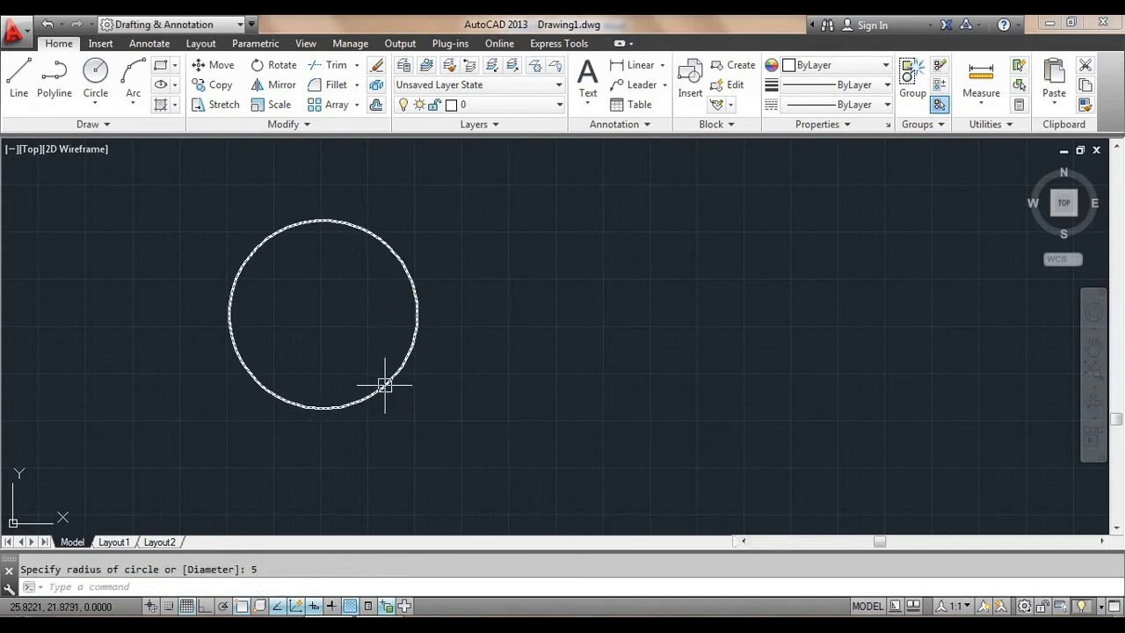
# - Draw a 5 by 5 rectangle to the right of the circle, starting level with the circle's top
pyautogui.moveTo(525, 372); pyautogui.dragTo(448, 377, button='middle')
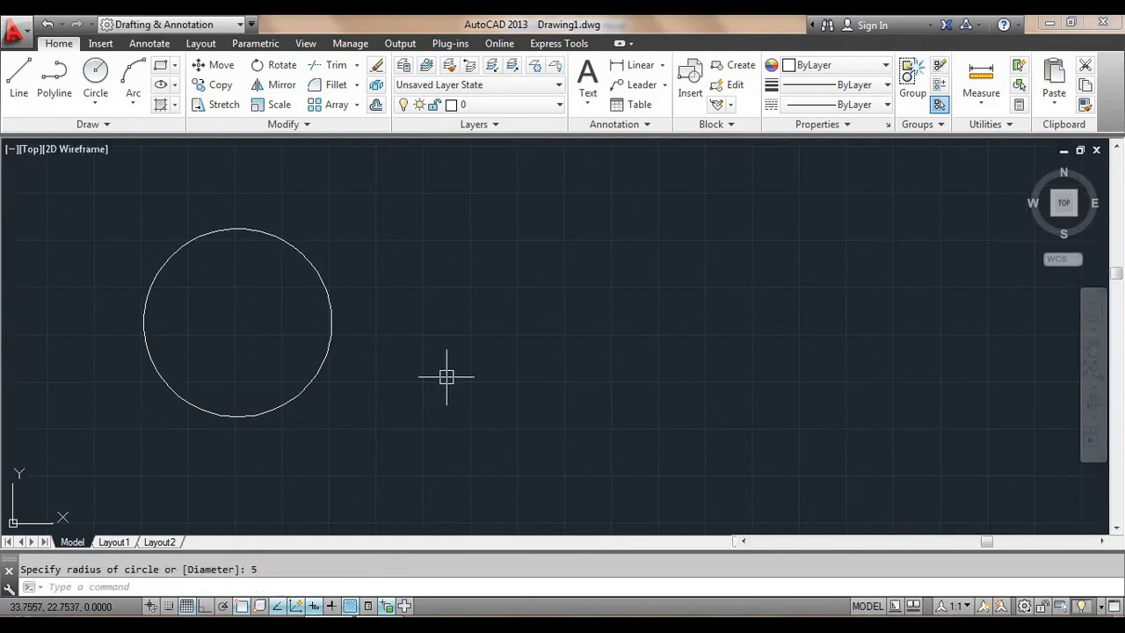
pyautogui.write('rec')
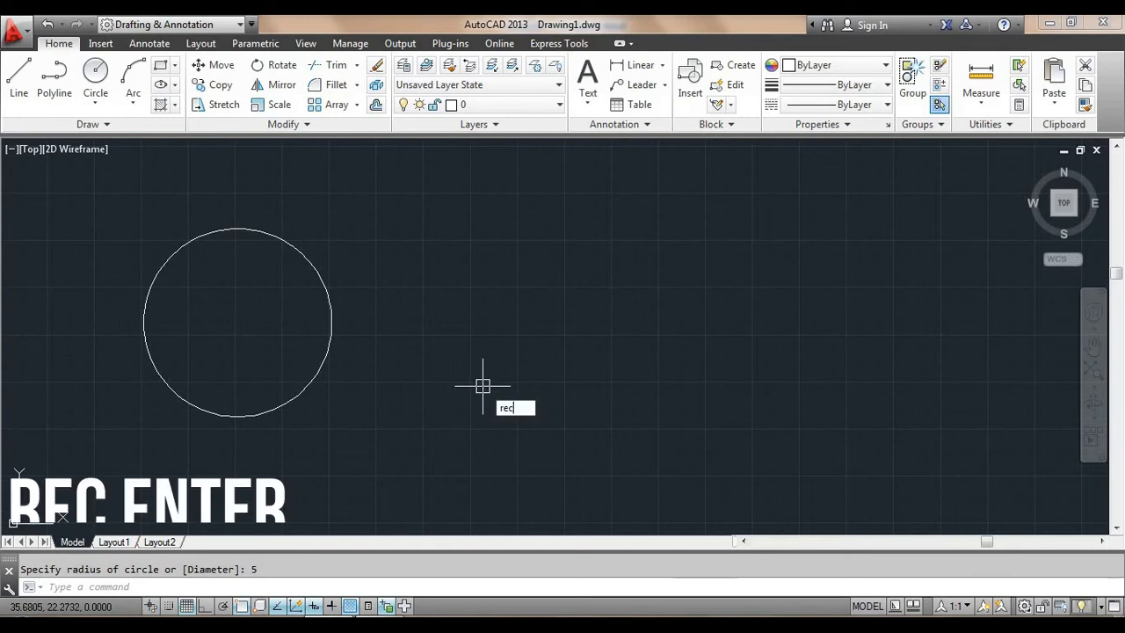
pyautogui.press('Return')
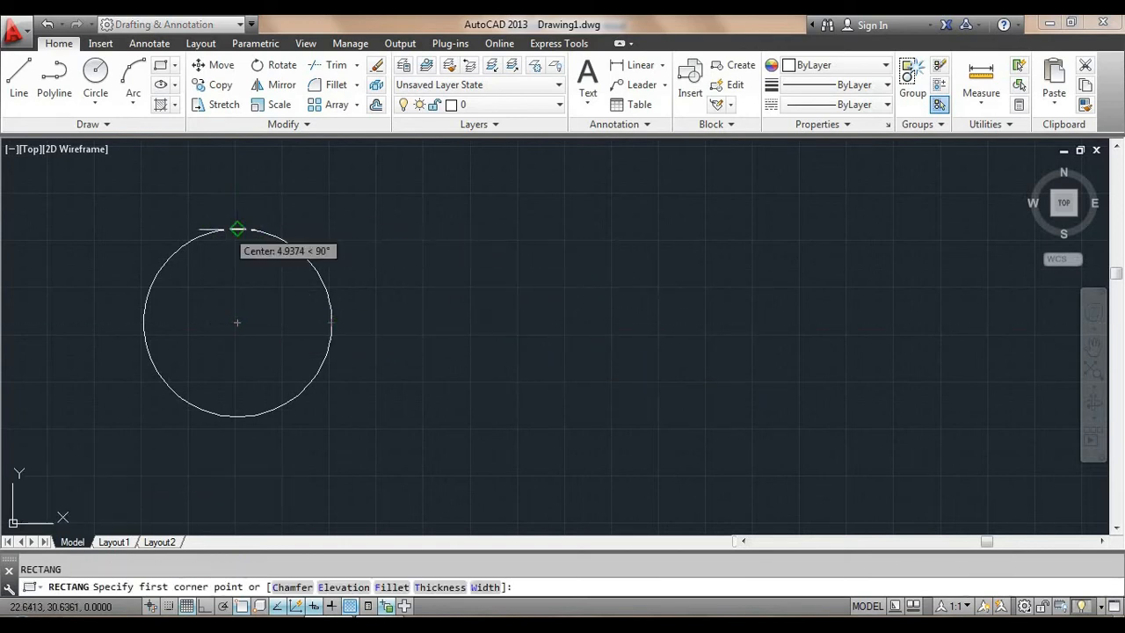
pyautogui.click(452, 229)
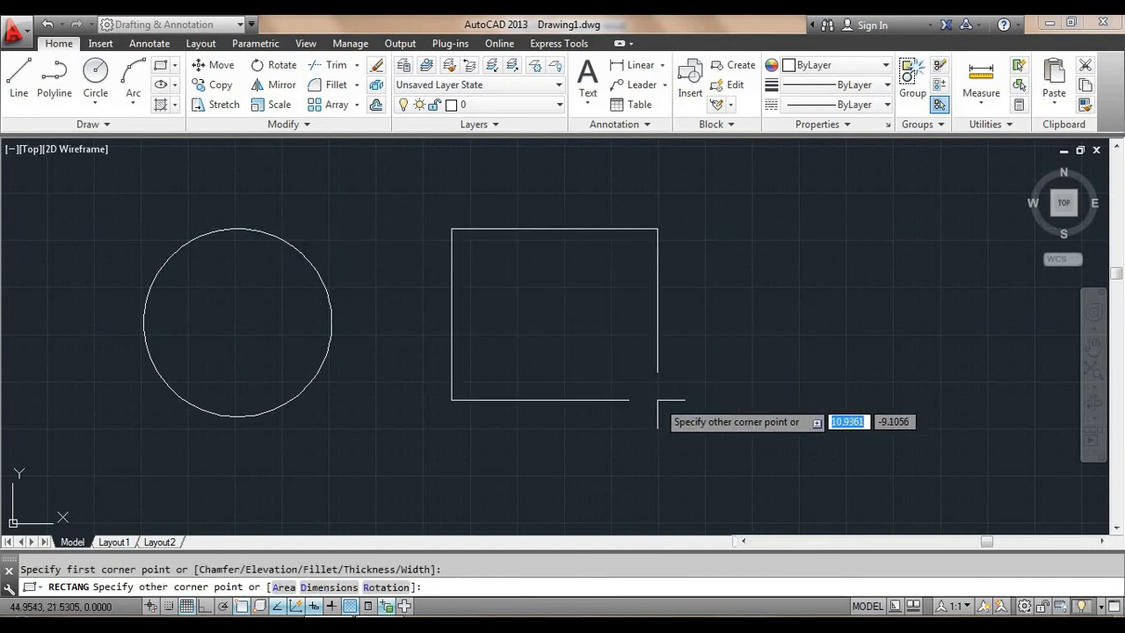
pyautogui.write('5')
pyautogui.press('Tab')
pyautogui.write('5')
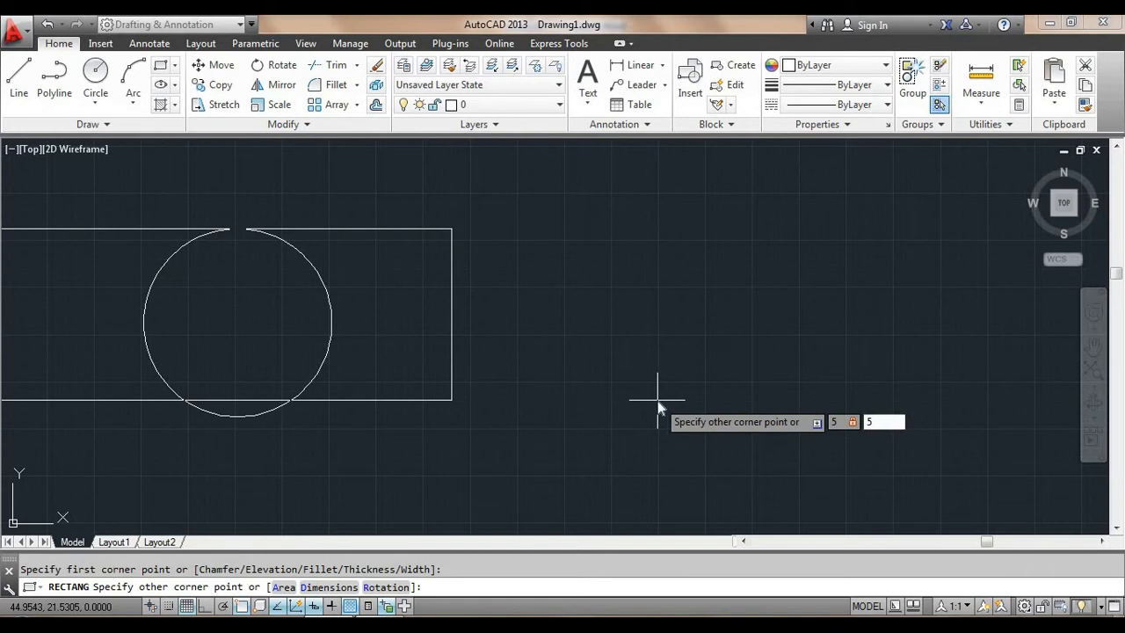
pyautogui.press('Return')
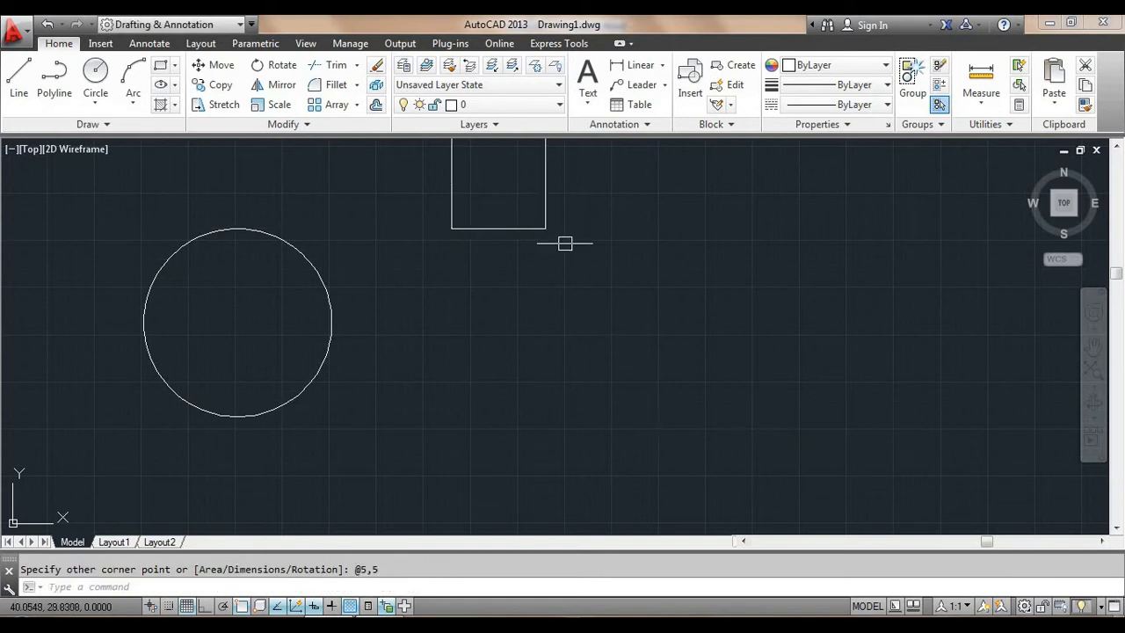
# - Move the square down by its lower-right corner so that it sits beside the circle
pyautogui.write('m')
pyautogui.press('Return')
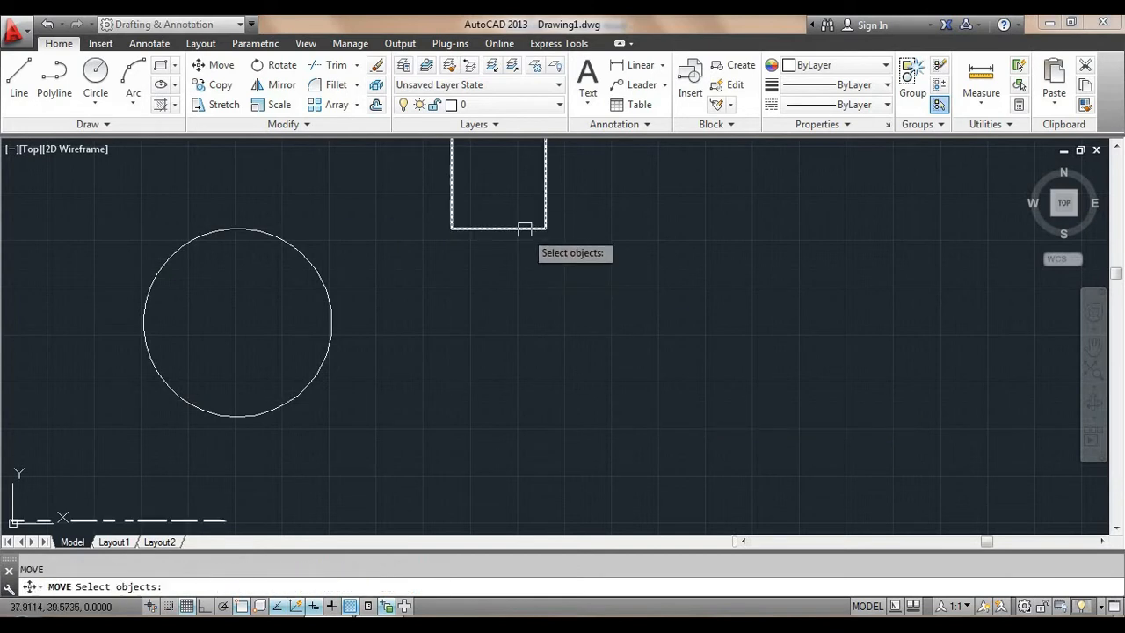
pyautogui.click(524, 228)
pyautogui.press('Return')
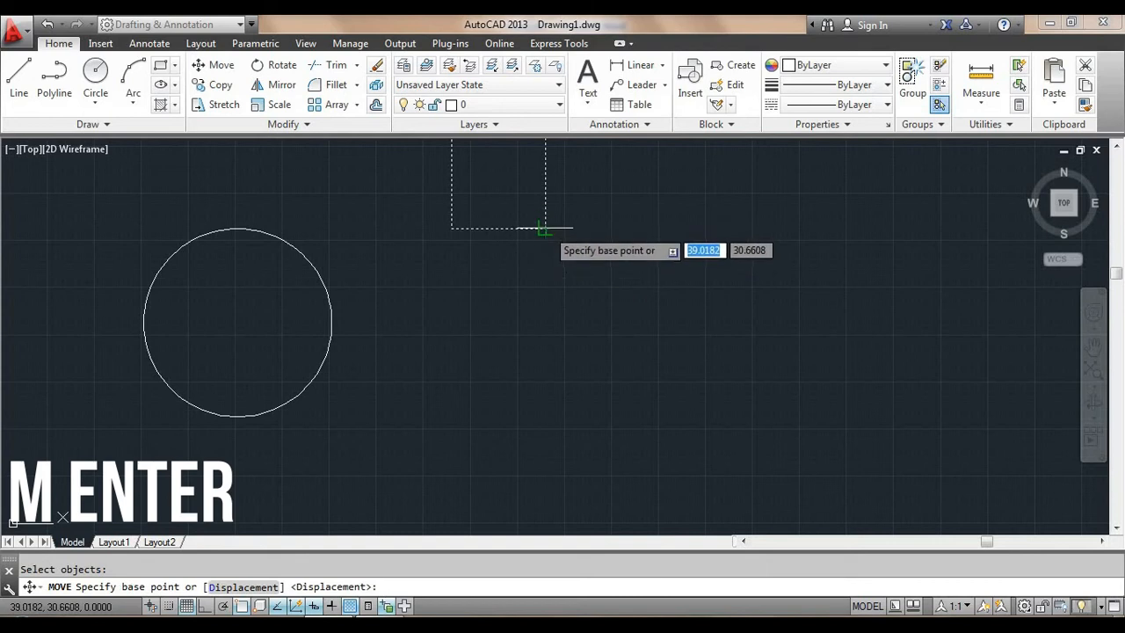
pyautogui.click(545, 228)
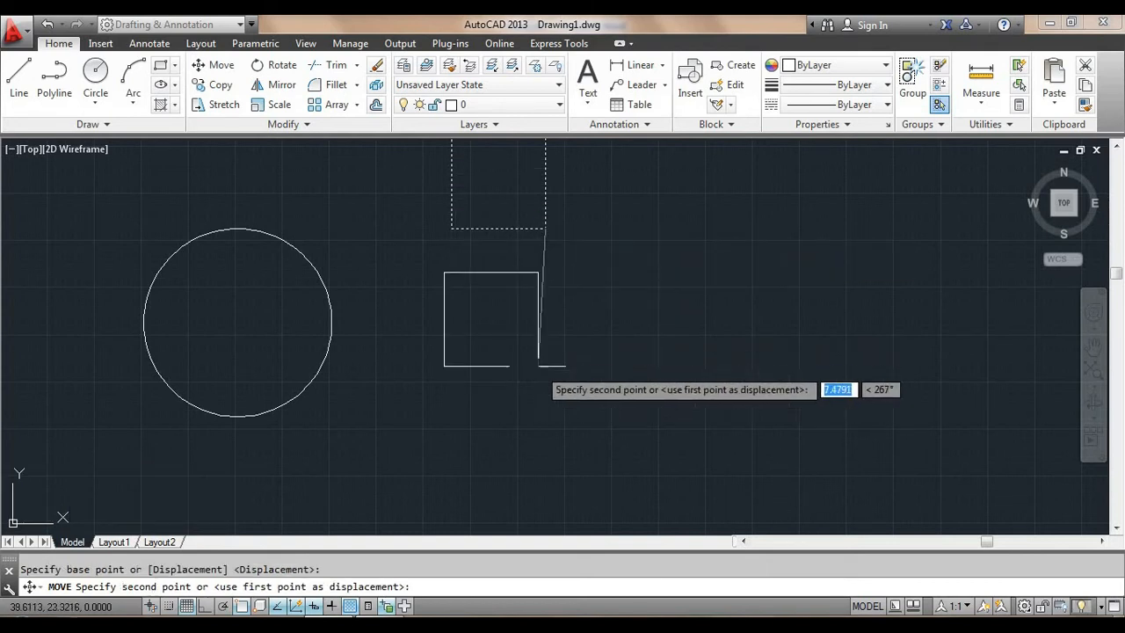
pyautogui.click(526, 337)
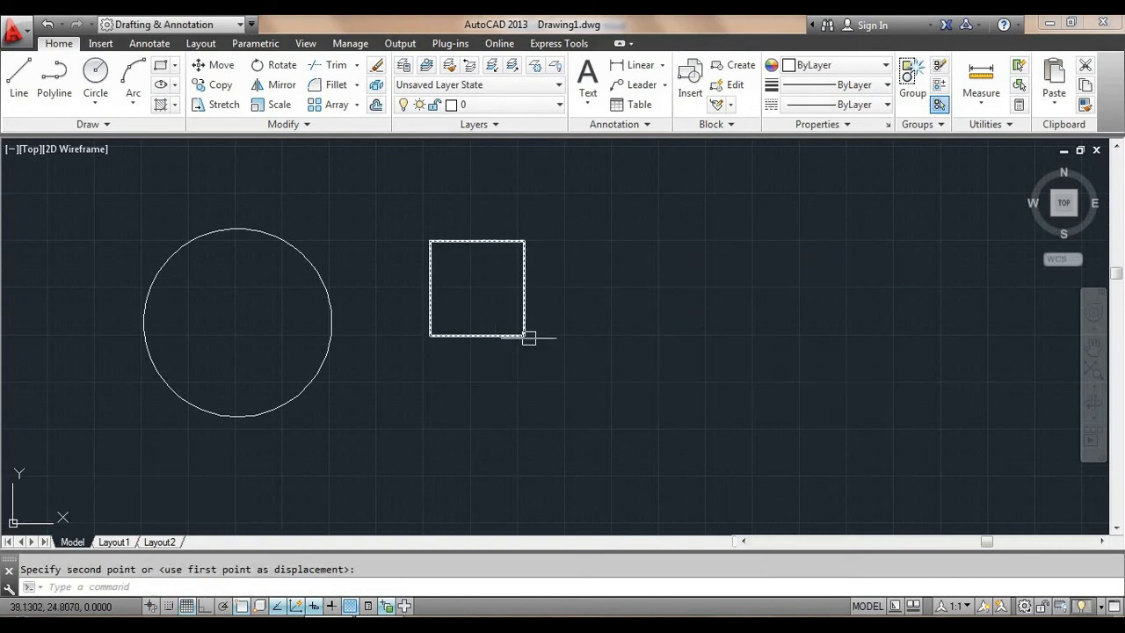
# - Draw a five-sided polygon to the right of the square, using the Inscribed in circle option and a freely picked radius
pyautogui.moveTo(603, 334); pyautogui.dragTo(533, 346, button='middle')
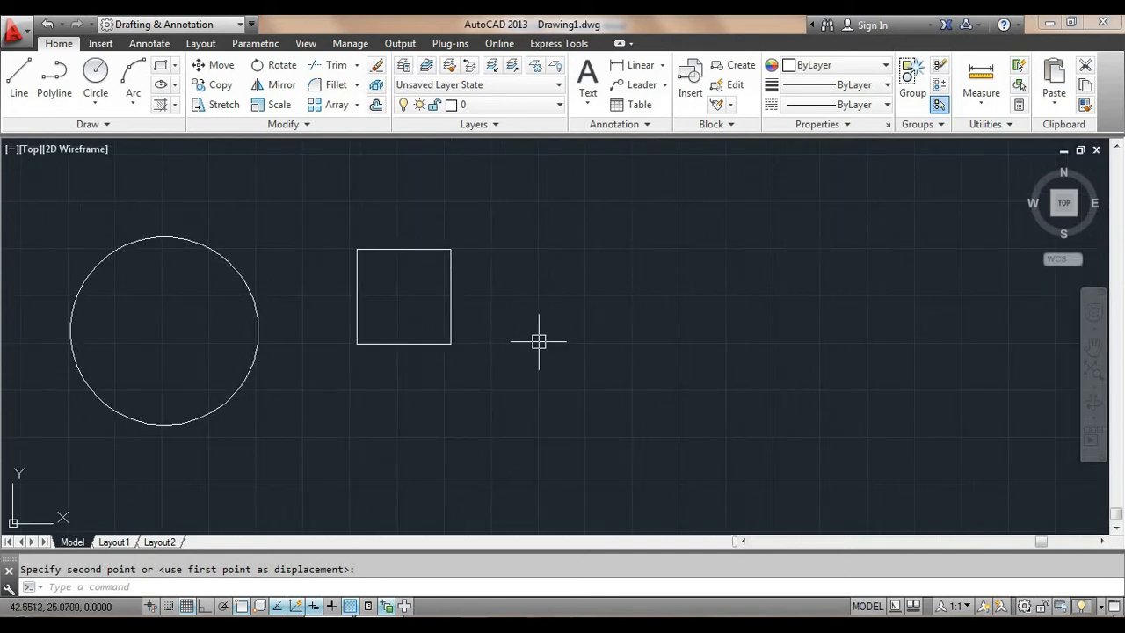
pyautogui.write('po')
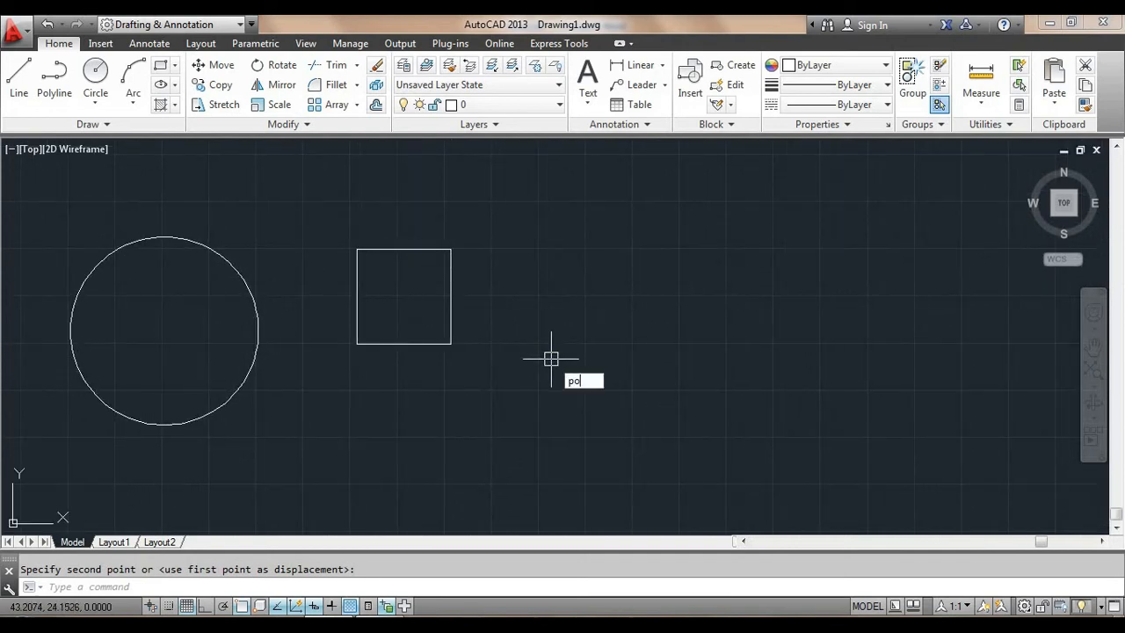
pyautogui.write('l')
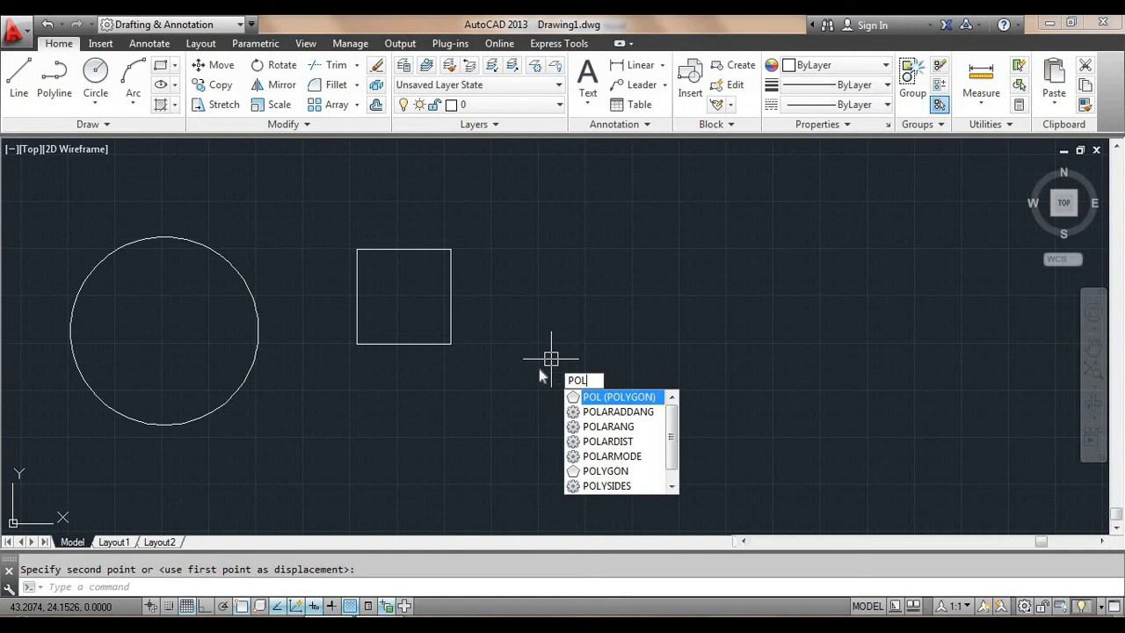
pyautogui.press('Return')
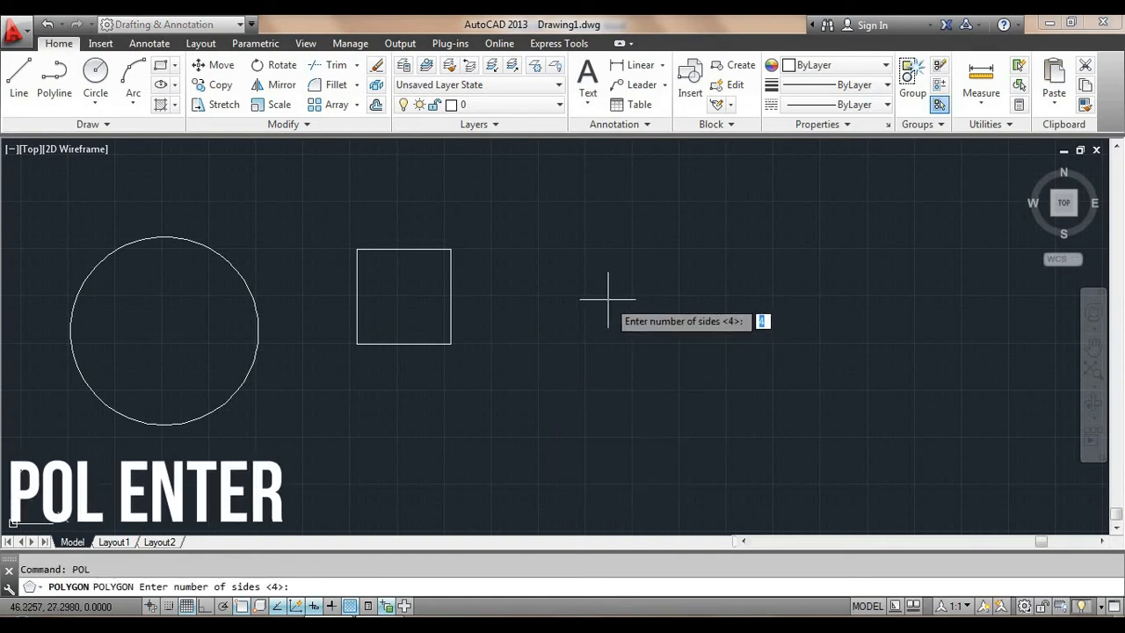
pyautogui.write('5')
pyautogui.press('Return')
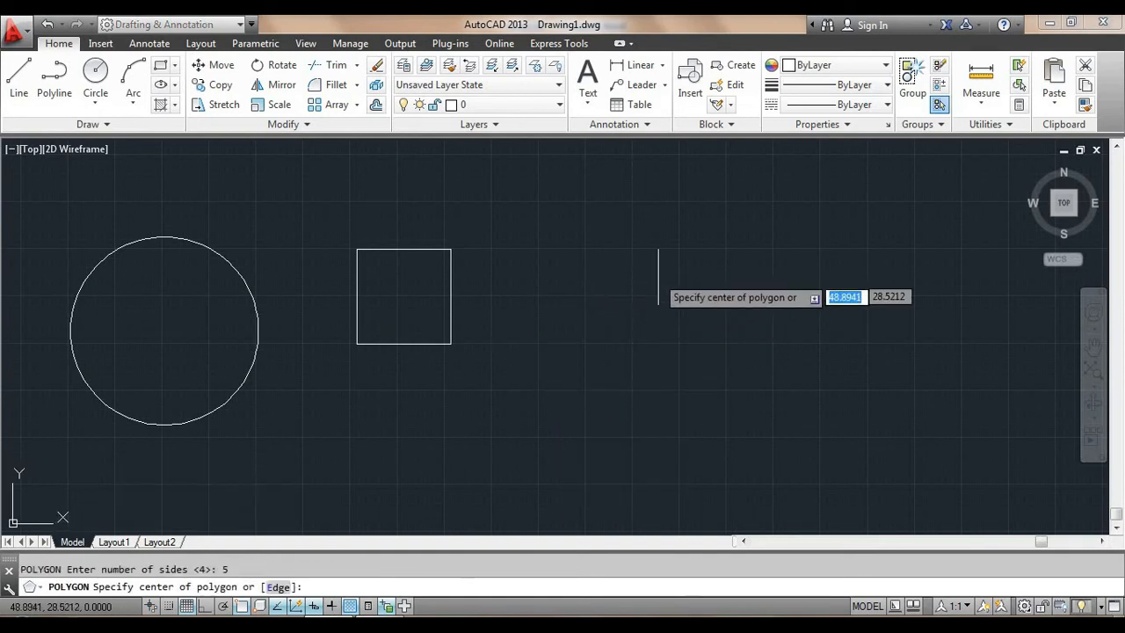
pyautogui.click(657, 313)
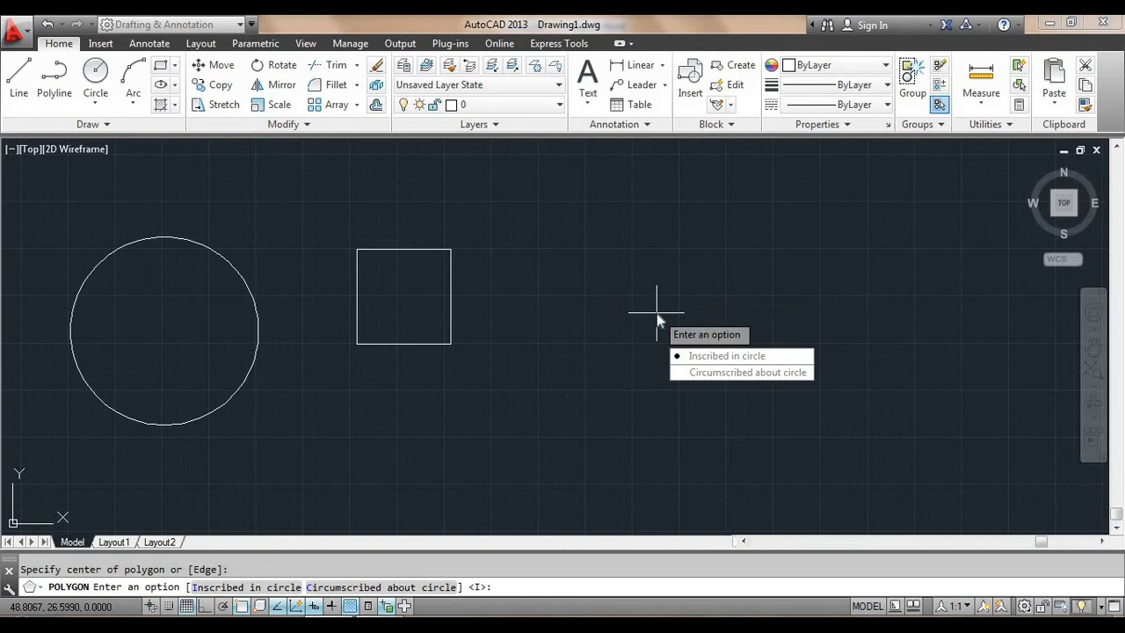
pyautogui.click(697, 356)
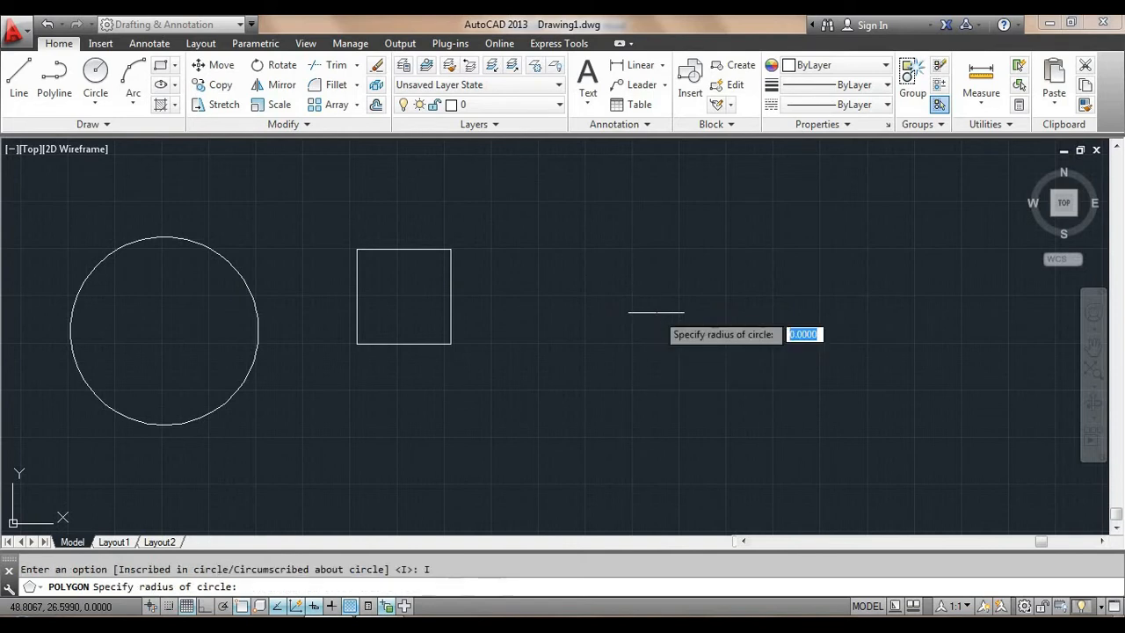
pyautogui.click(717, 391)
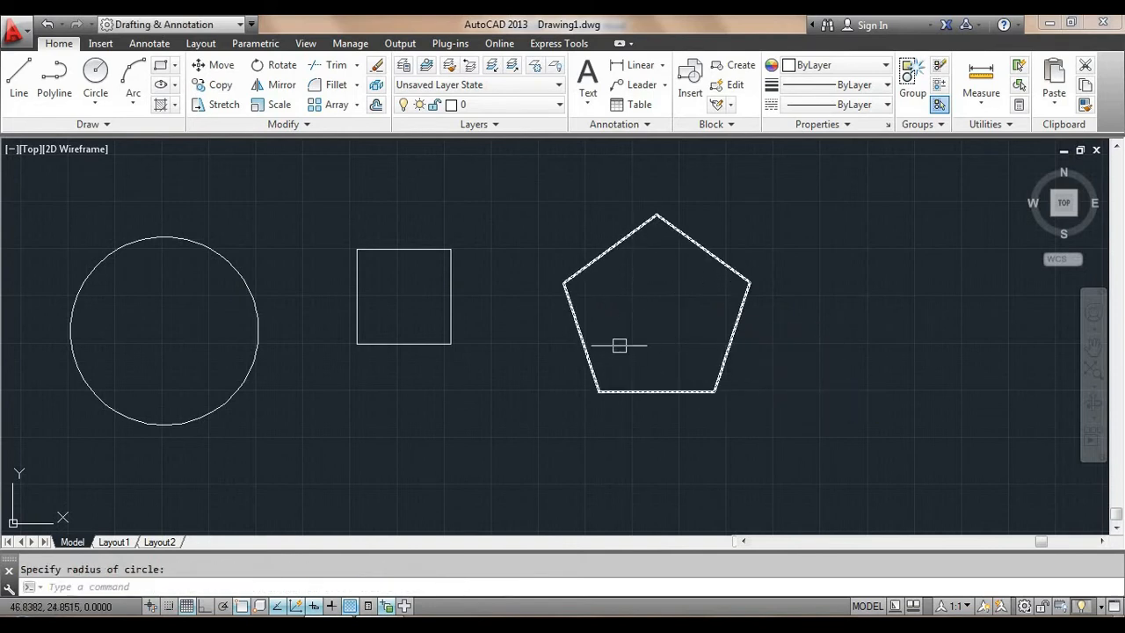
pyautogui.moveTo(615, 349)
pyautogui.mouseDown(button='middle')
pyautogui.moveTo(658, 354)
pyautogui.moveTo(665, 331)
pyautogui.mouseUp(button='middle')
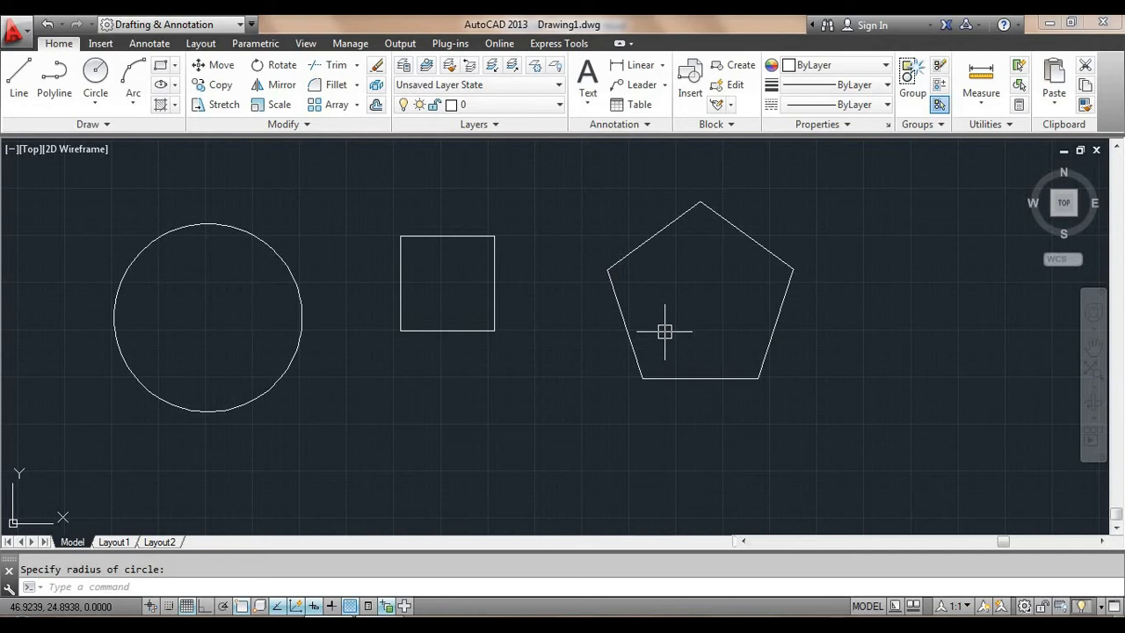
pyautogui.press('Escape')
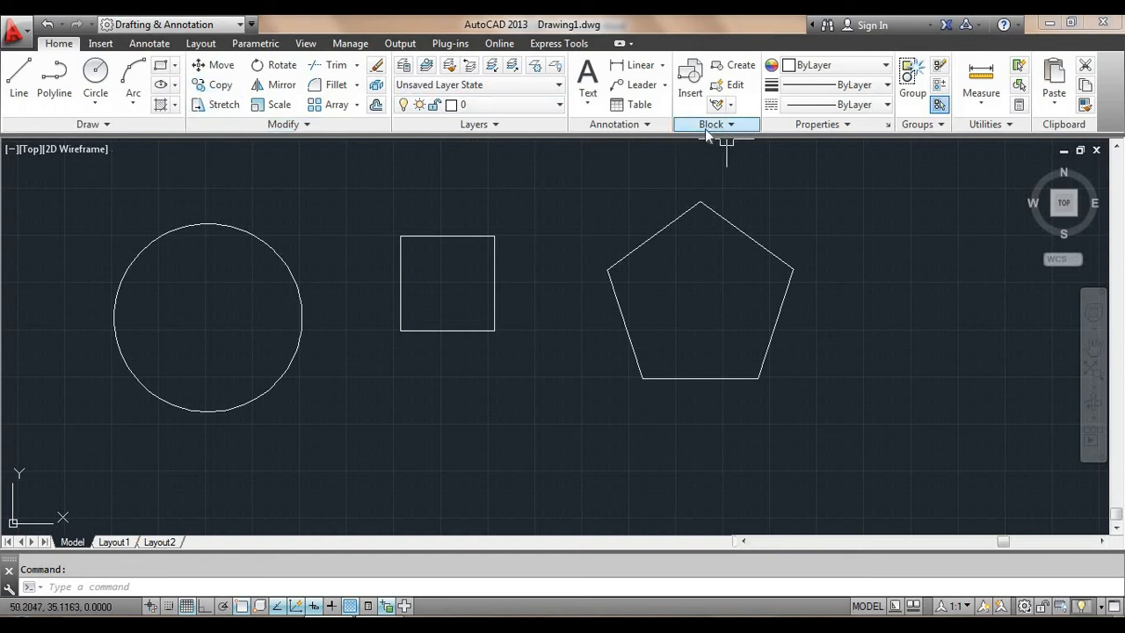
pyautogui.click(738, 72)
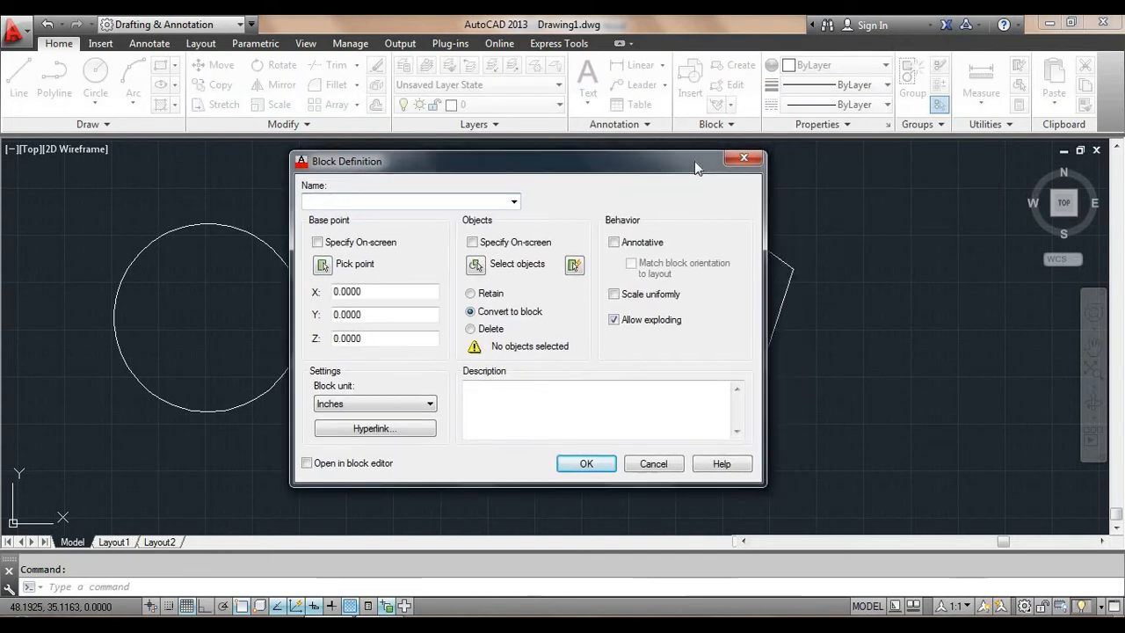
pyautogui.click(746, 162)
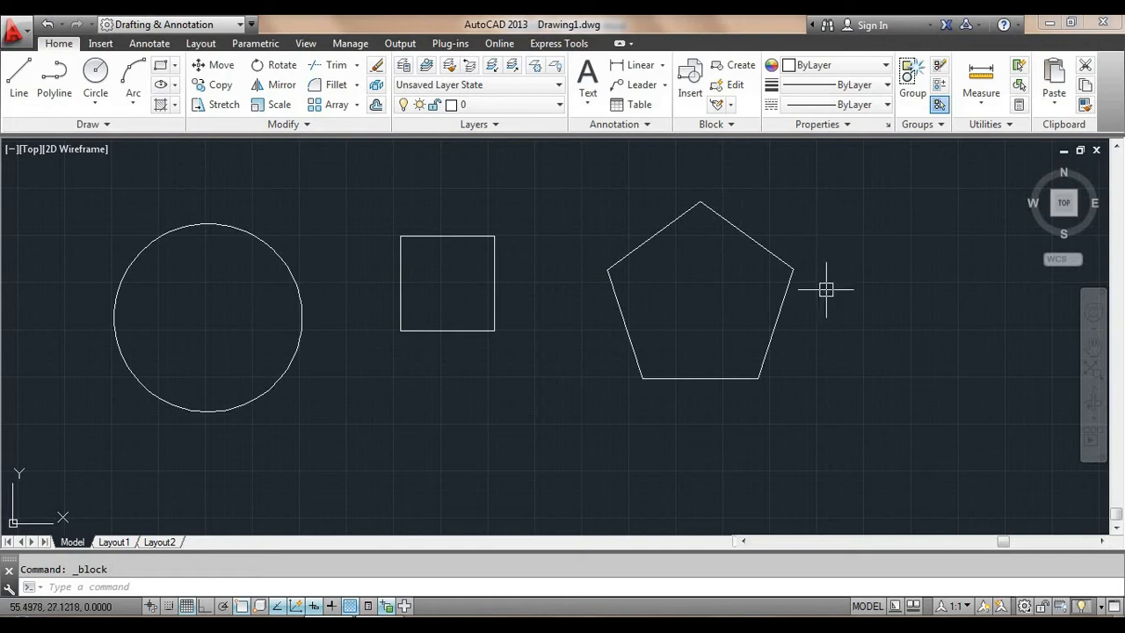
pyautogui.write('b')
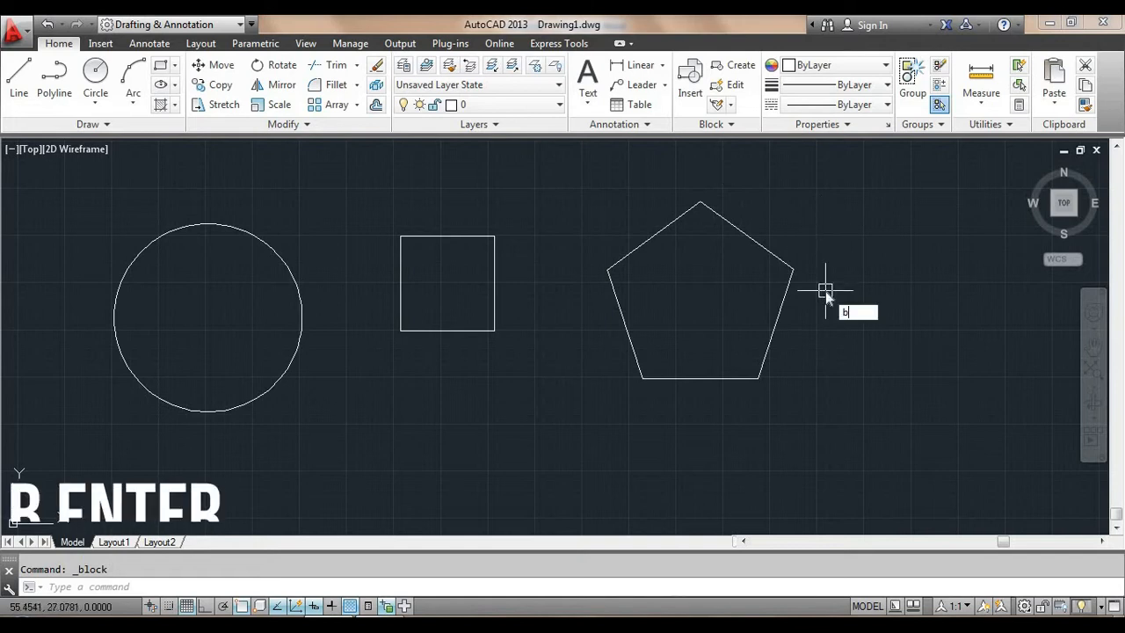
pyautogui.press('Return')
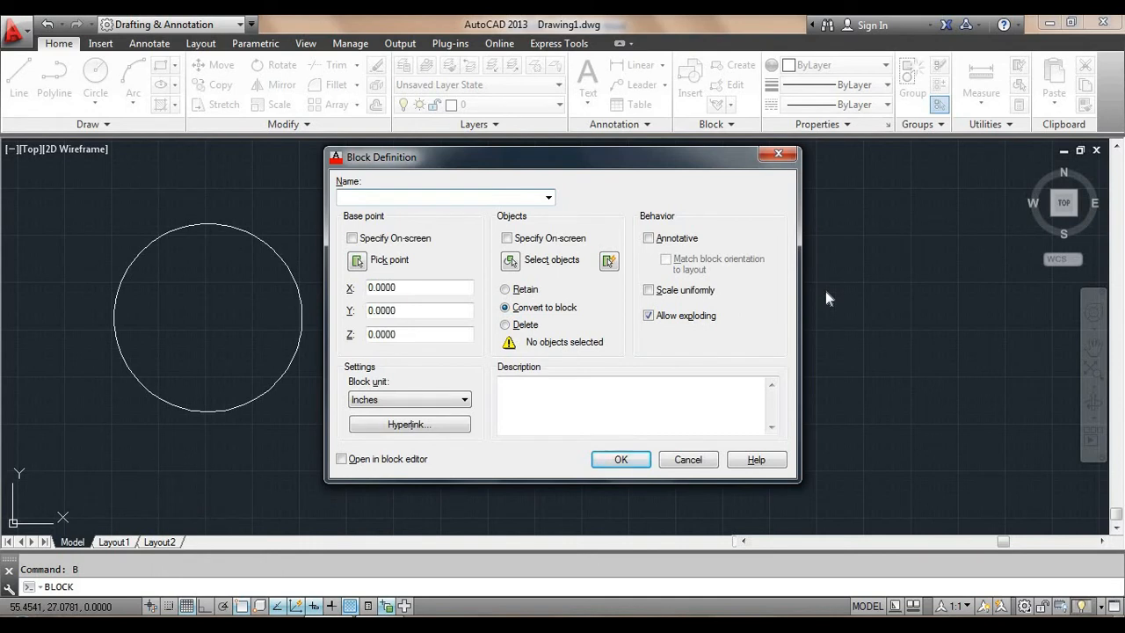
pyautogui.press('Escape')
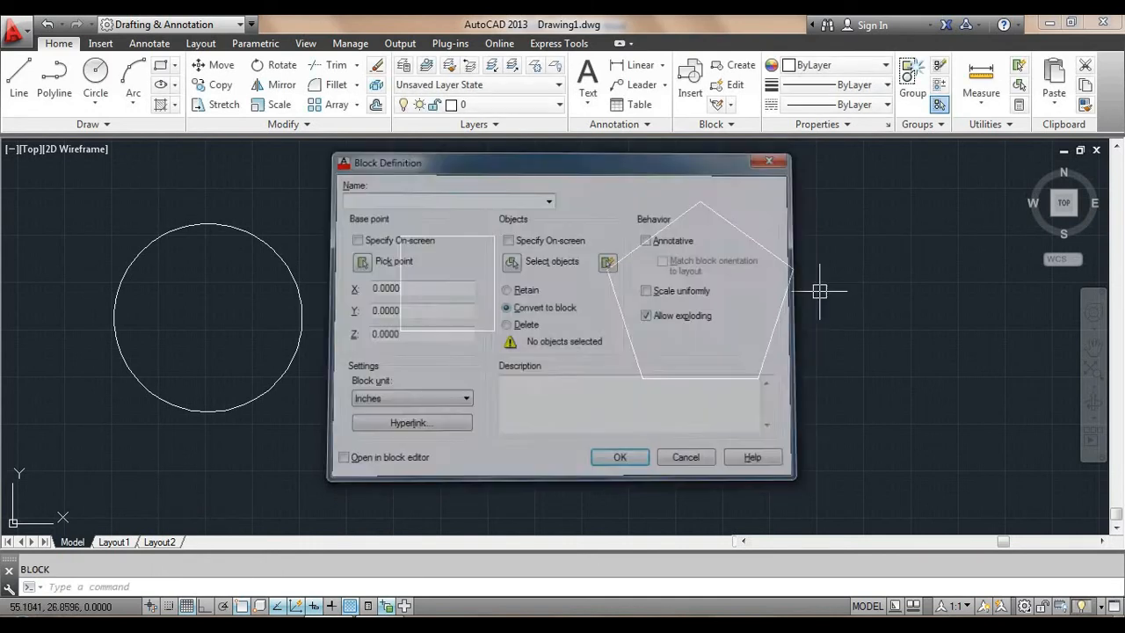
# - Start a block definition named Rectangle and select the square as its object
pyautogui.click(742, 67)
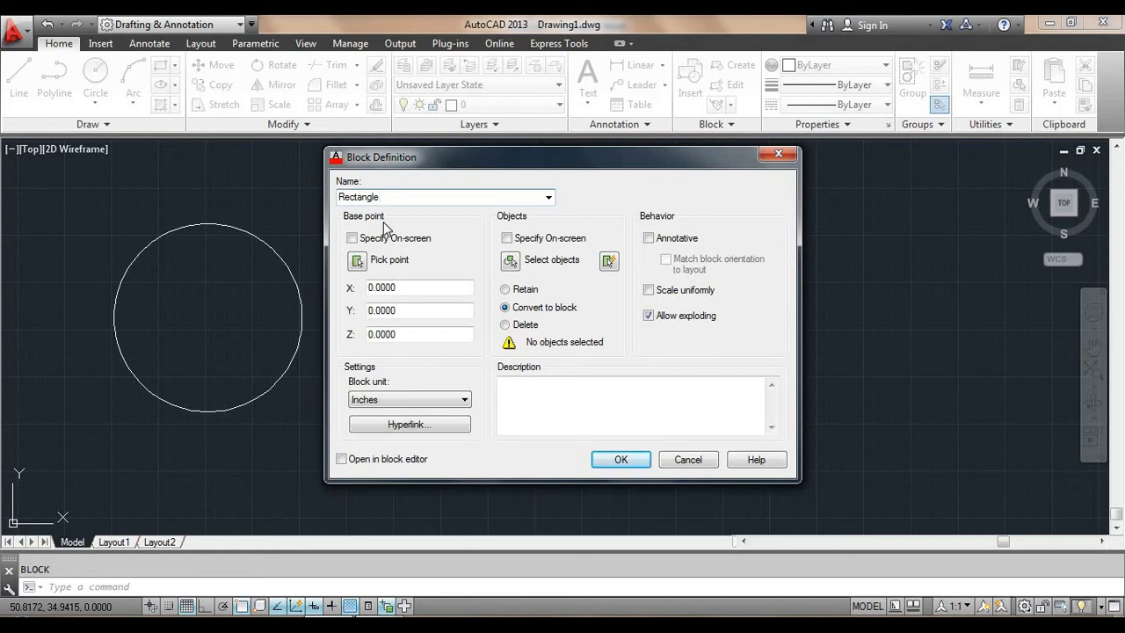
pyautogui.click(509, 260)
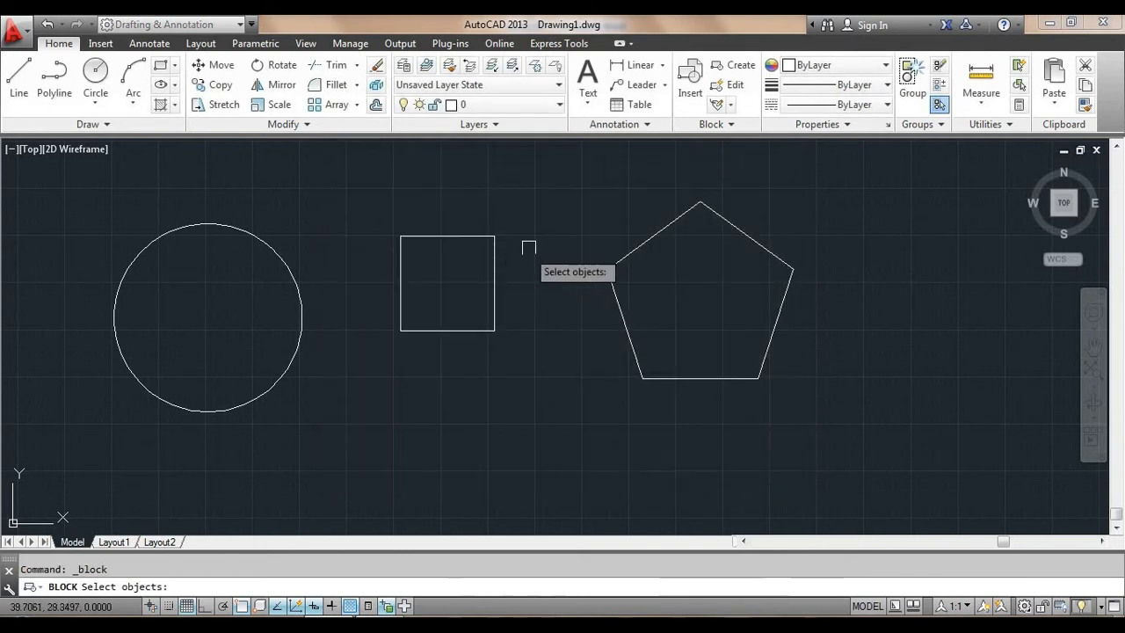
pyautogui.click(541, 198)
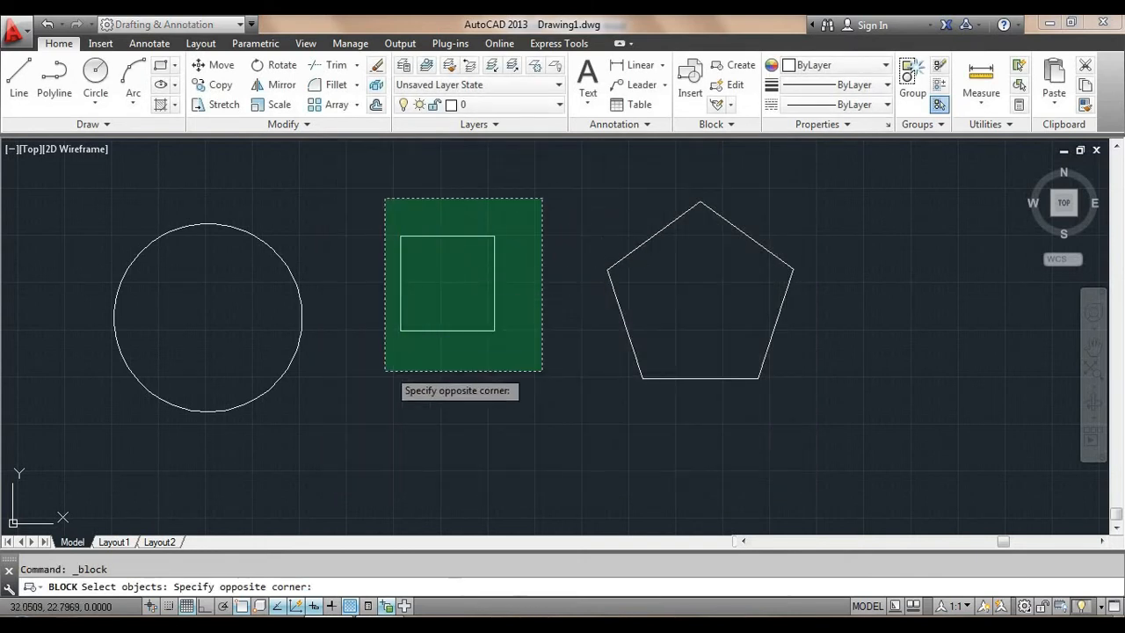
pyautogui.click(376, 376)
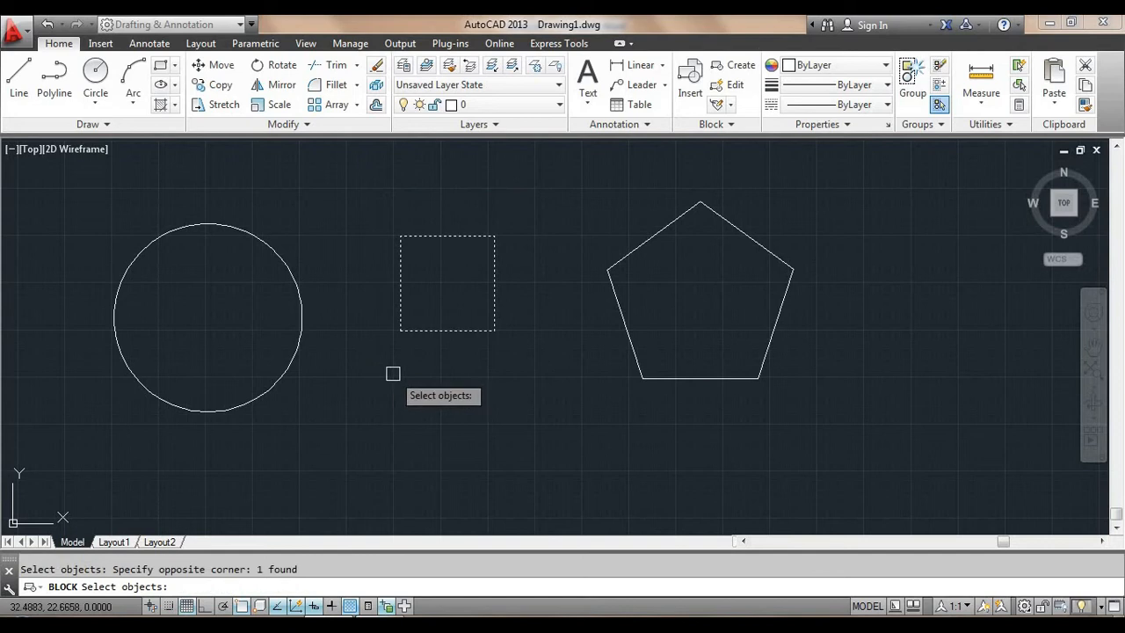
pyautogui.press('Return')
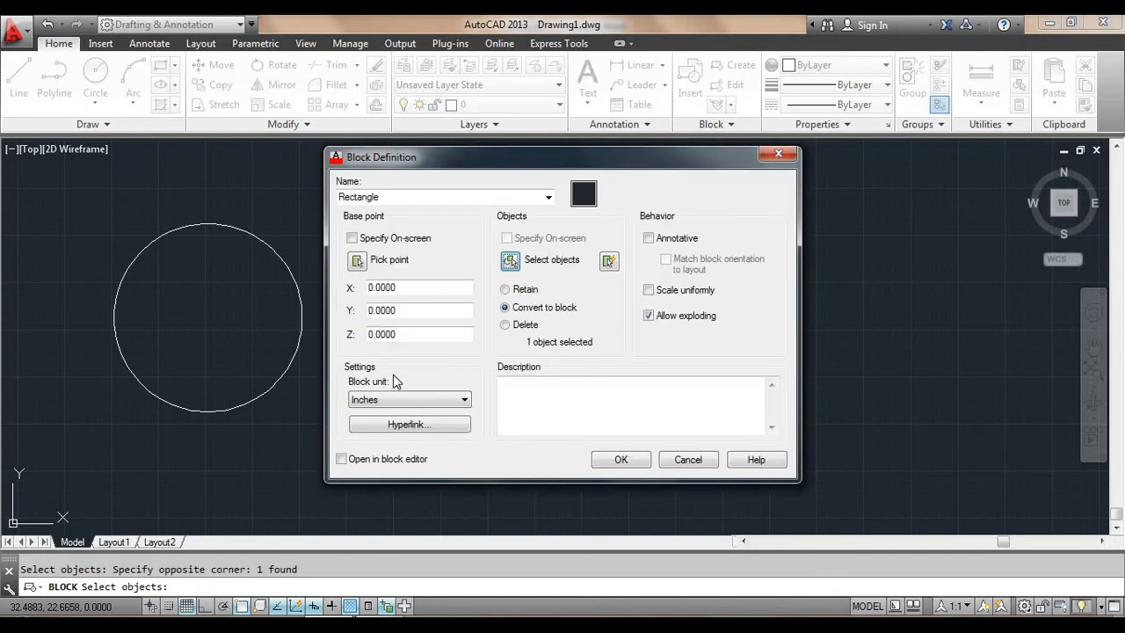
# - Set the square's lower-left corner as the block's base point and create the block, redefining the existing Rectangle definition
pyautogui.click(357, 261)
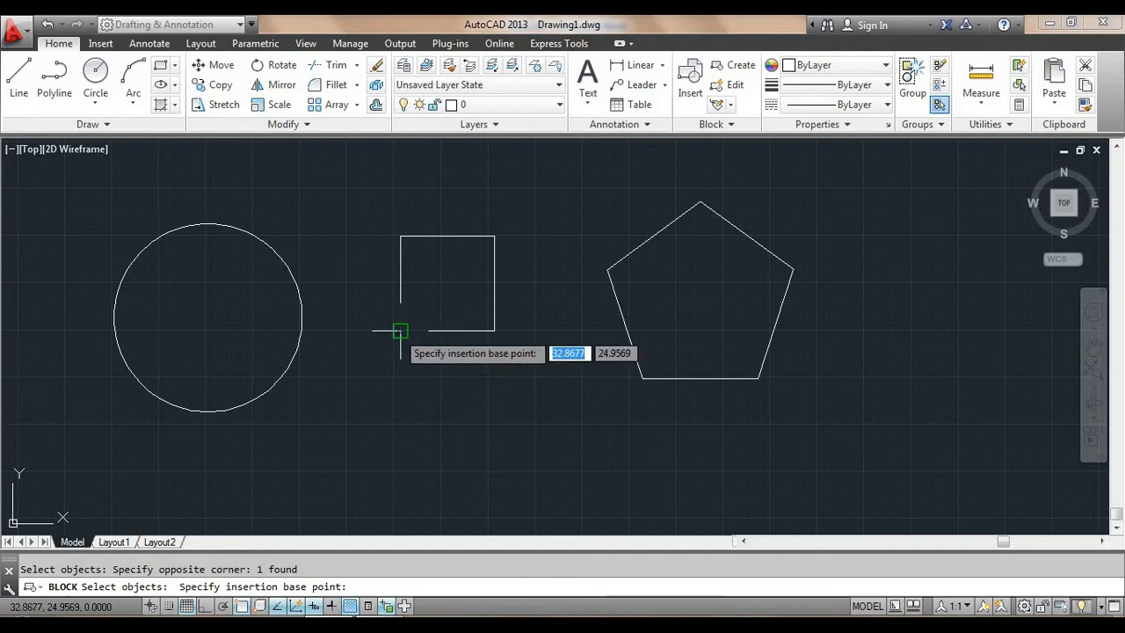
pyautogui.click(400, 331)
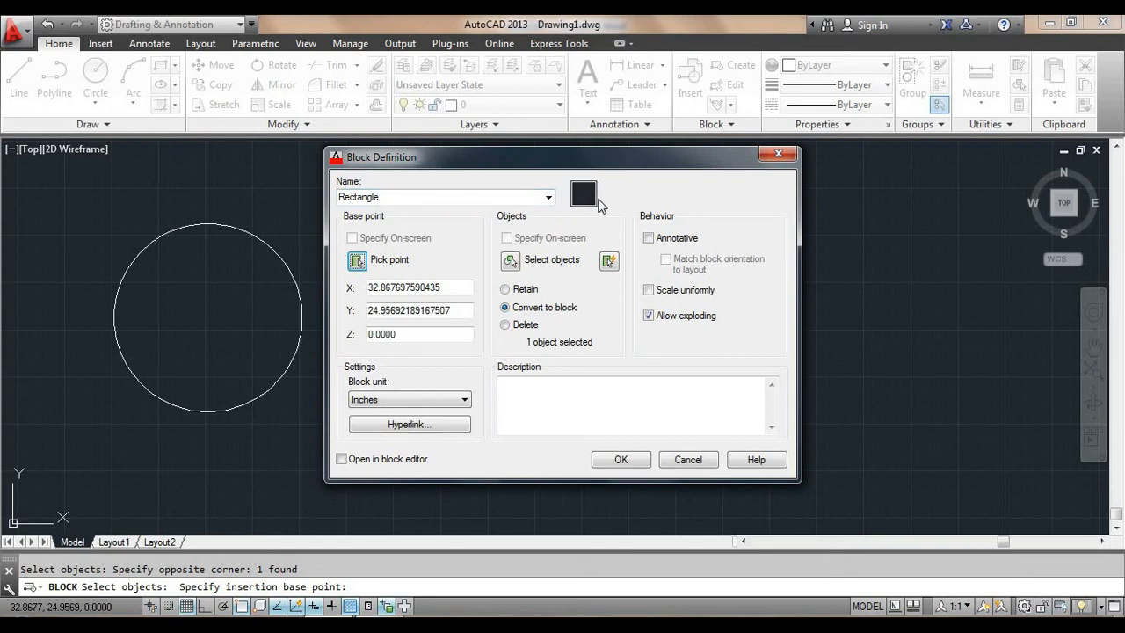
pyautogui.click(624, 460)
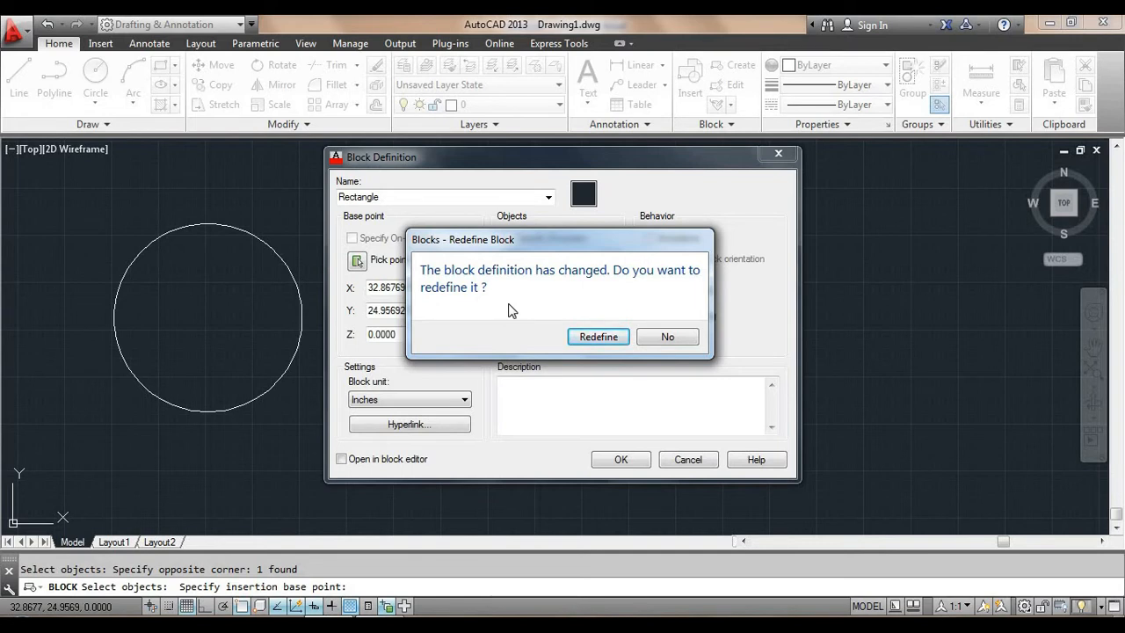
pyautogui.moveTo(593, 243); pyautogui.dragTo(573, 208)
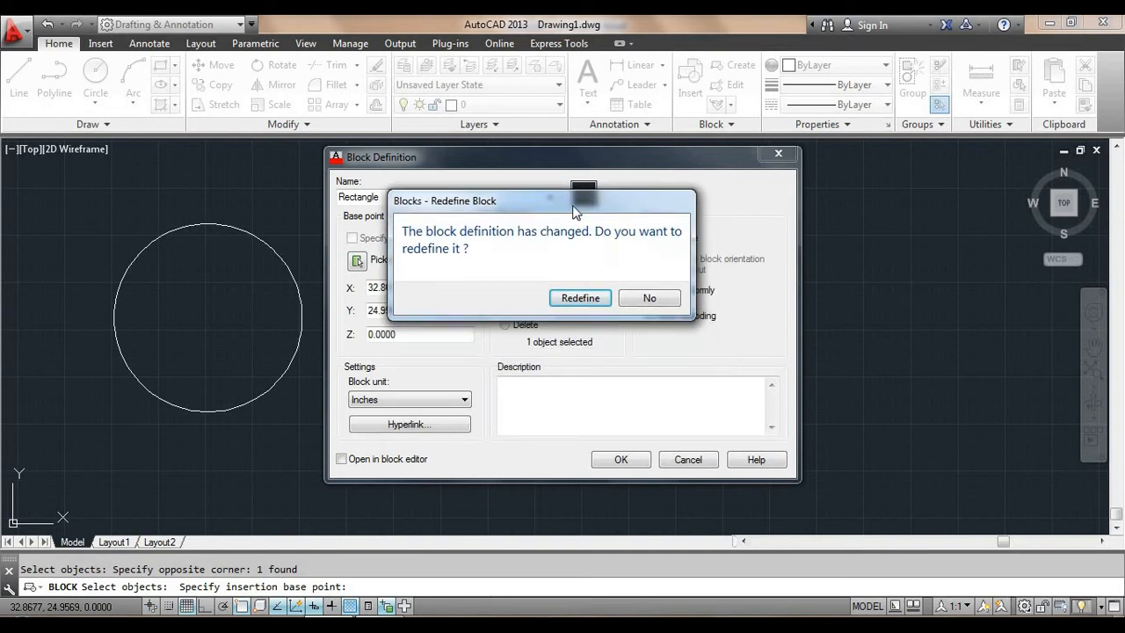
pyautogui.click(581, 298)
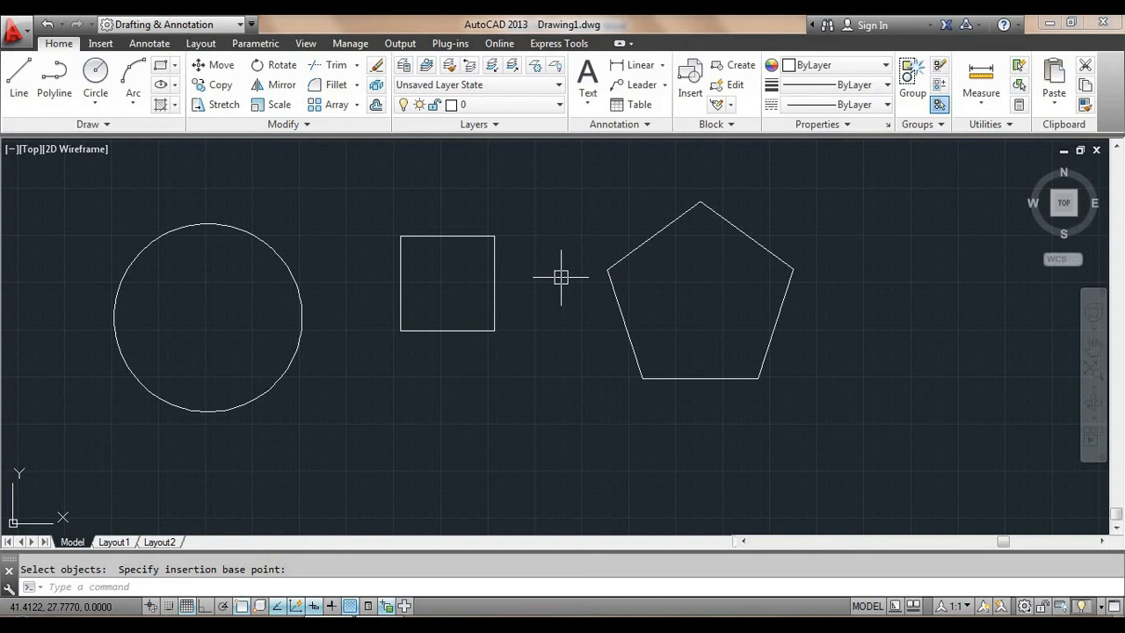
# - Start a block definition named polygon and select the pentagon as its object
pyautogui.write('b')
pyautogui.press('Return')
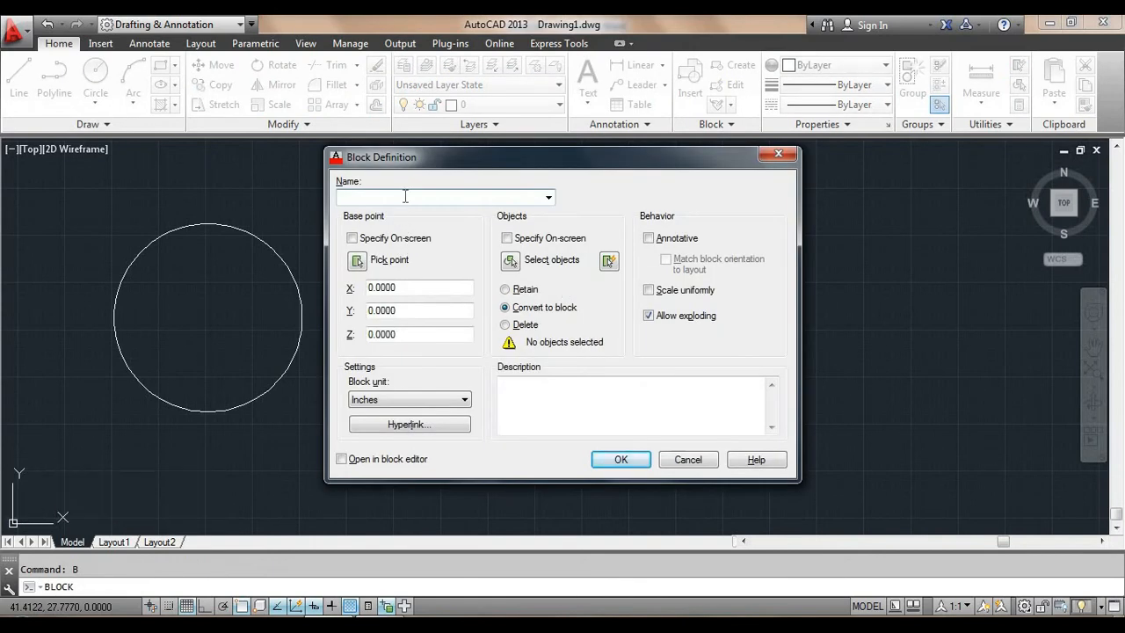
pyautogui.write('polygon')
pyautogui.click(512, 262)
pyautogui.click(848, 210)
pyautogui.click(582, 401)
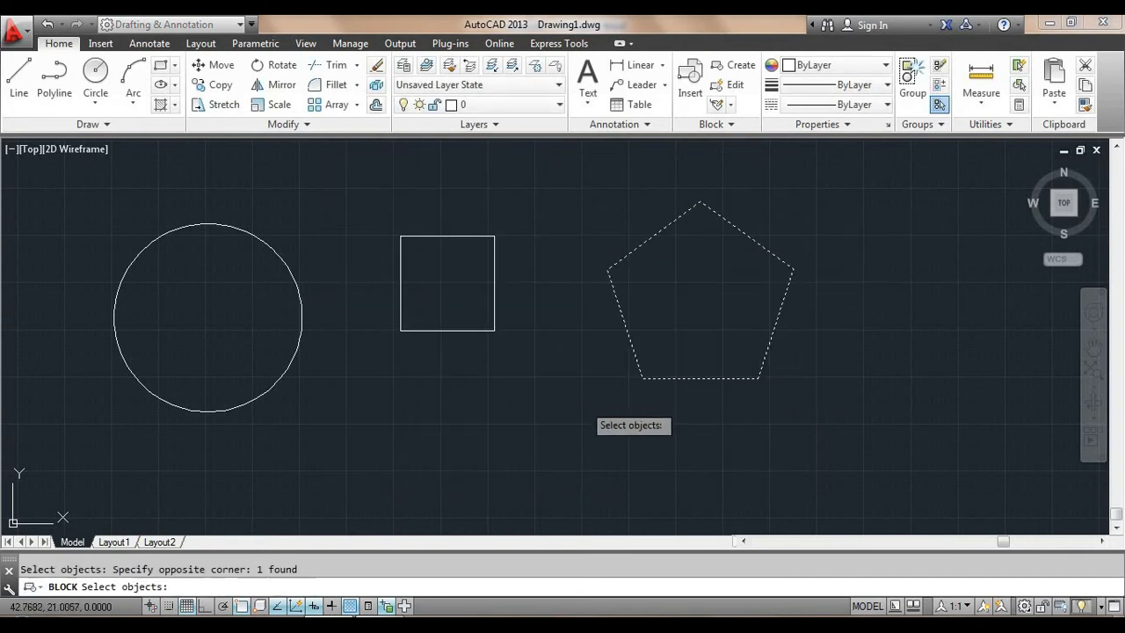
pyautogui.press('Return')
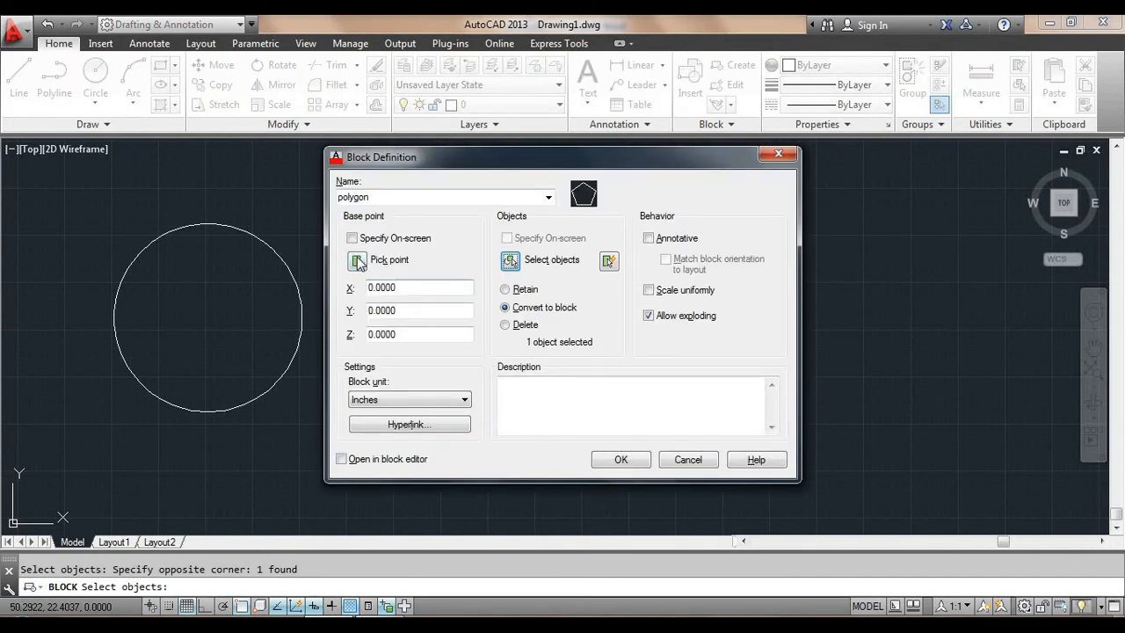
# - Set the pentagon's lower-right corner as the base point and create the polygon block
pyautogui.click(357, 261)
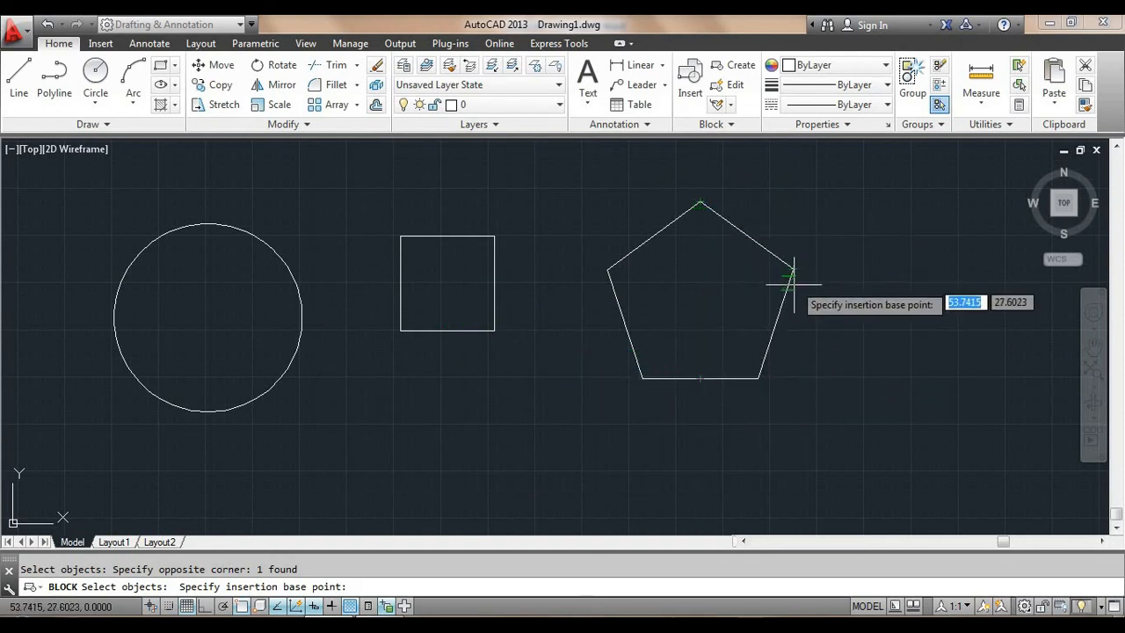
pyautogui.click(758, 378)
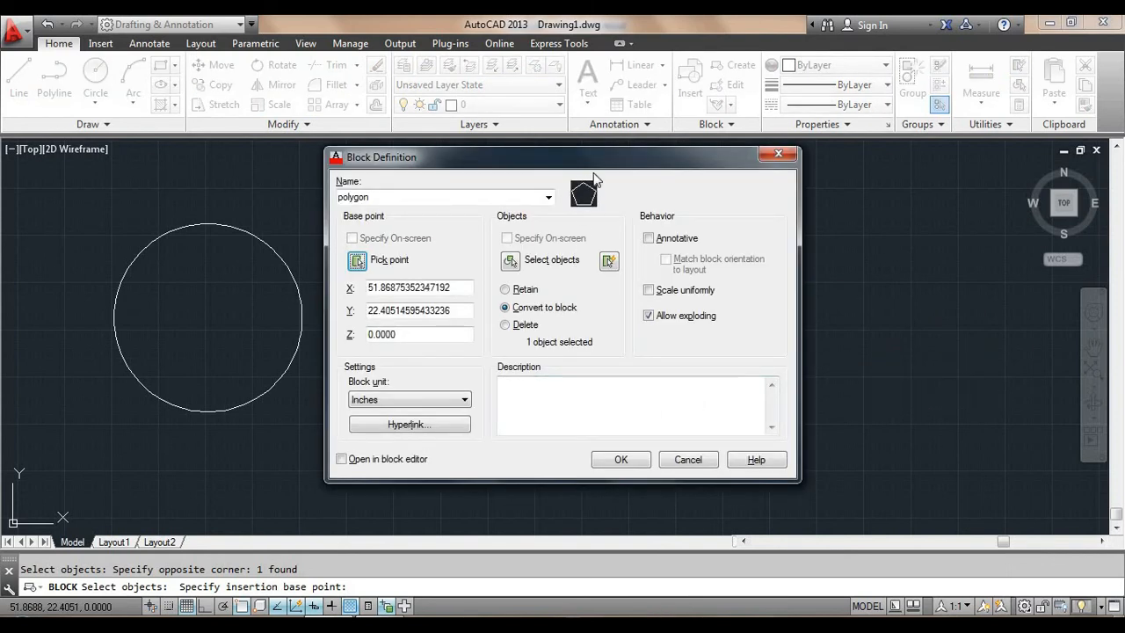
pyautogui.click(639, 461)
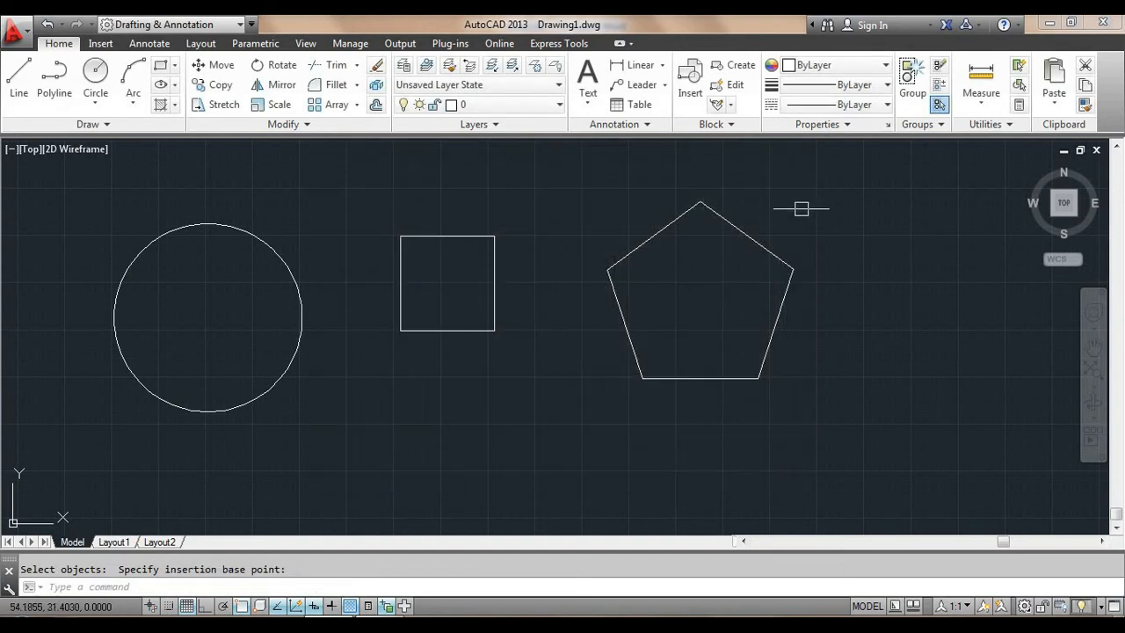
# - Start a block definition named Circle and select the circle as its object
pyautogui.moveTo(506, 378); pyautogui.dragTo(622, 378, button='middle')
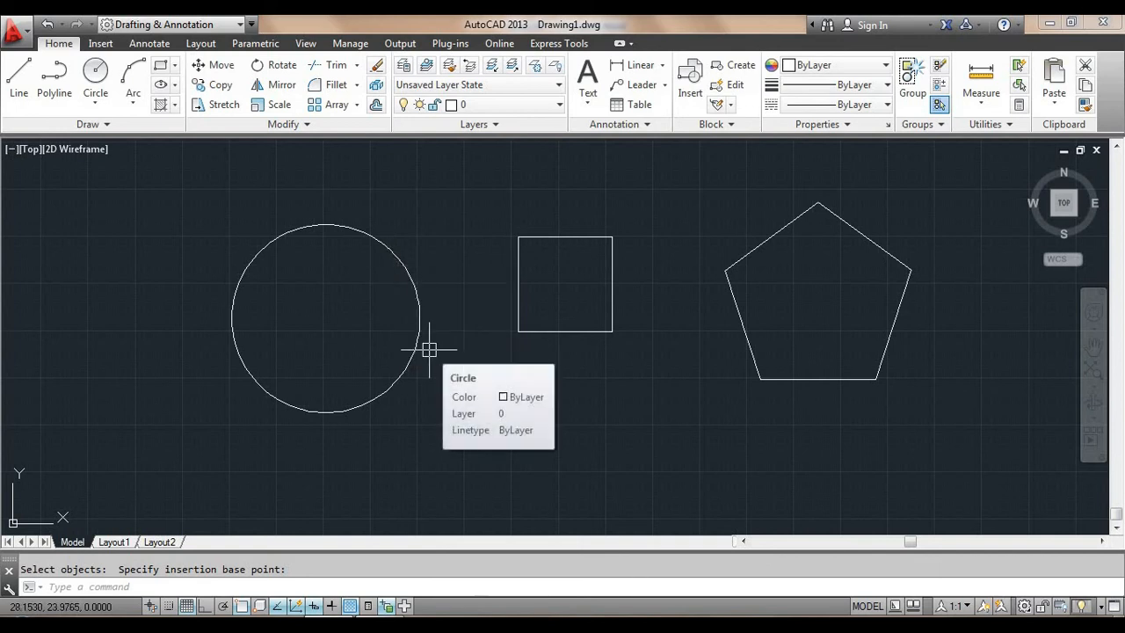
pyautogui.write('b')
pyautogui.press('Return')
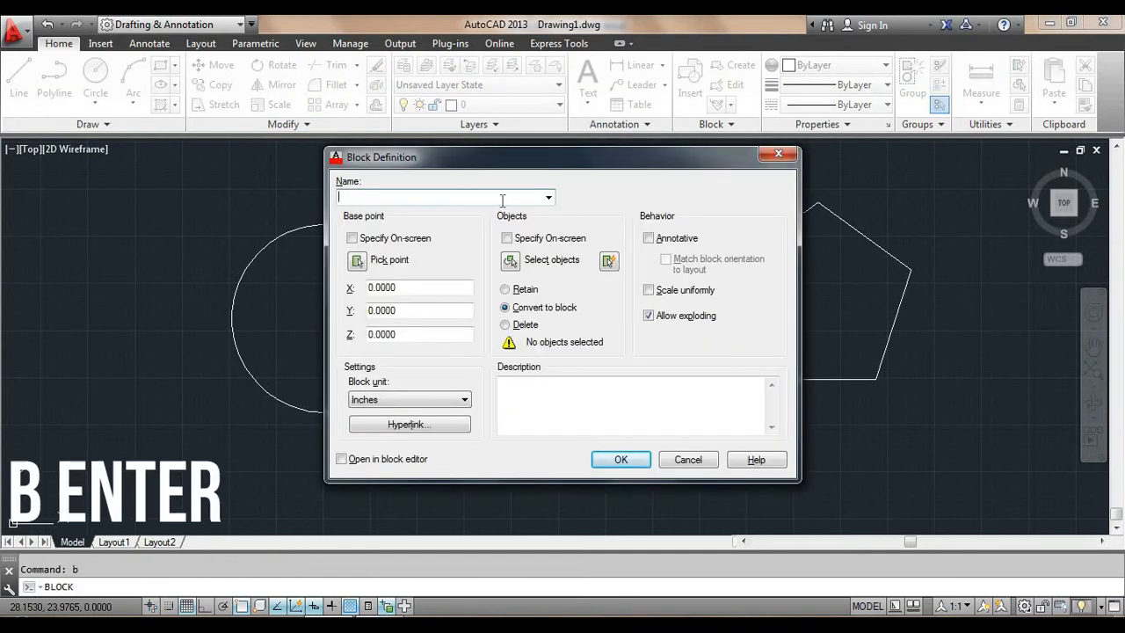
pyautogui.write('Circle')
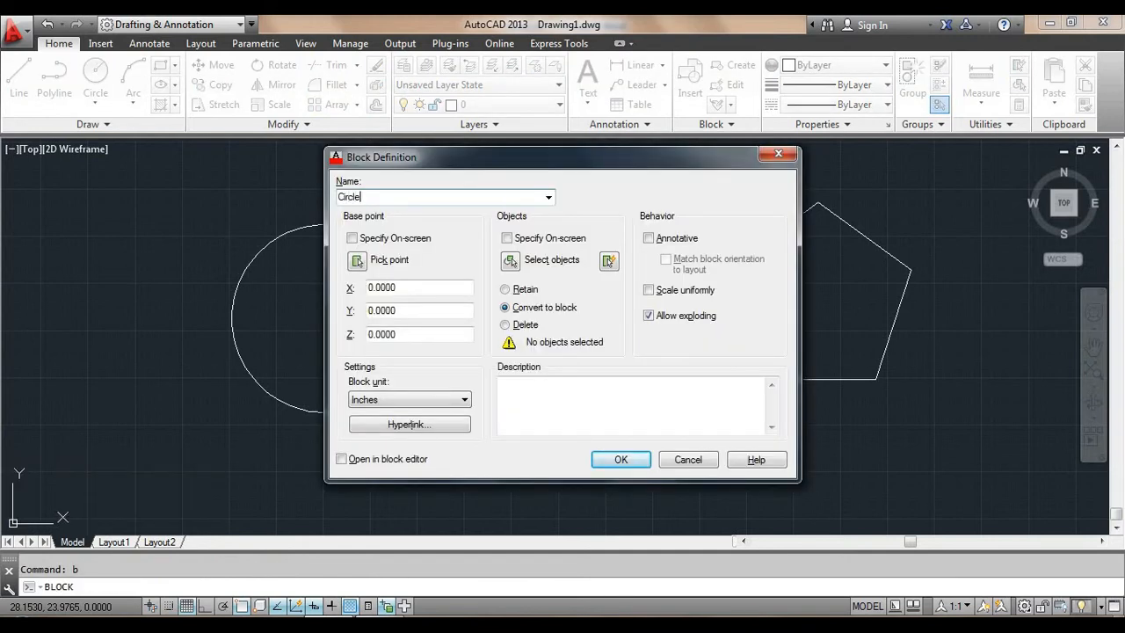
pyautogui.click(513, 260)
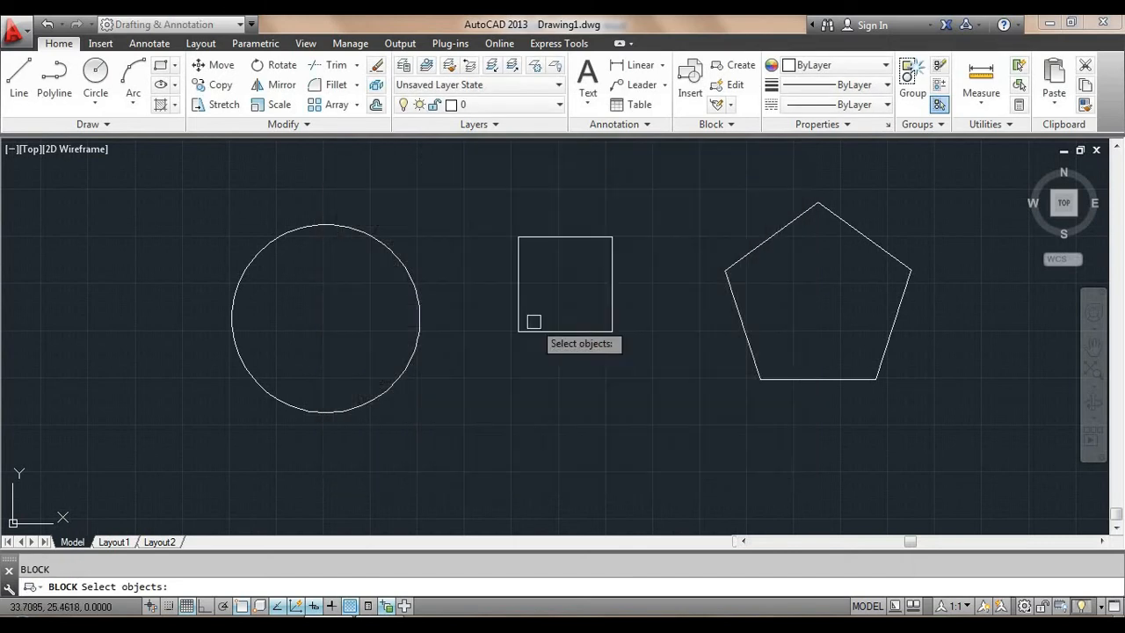
pyautogui.click(413, 282)
pyautogui.press('Return')
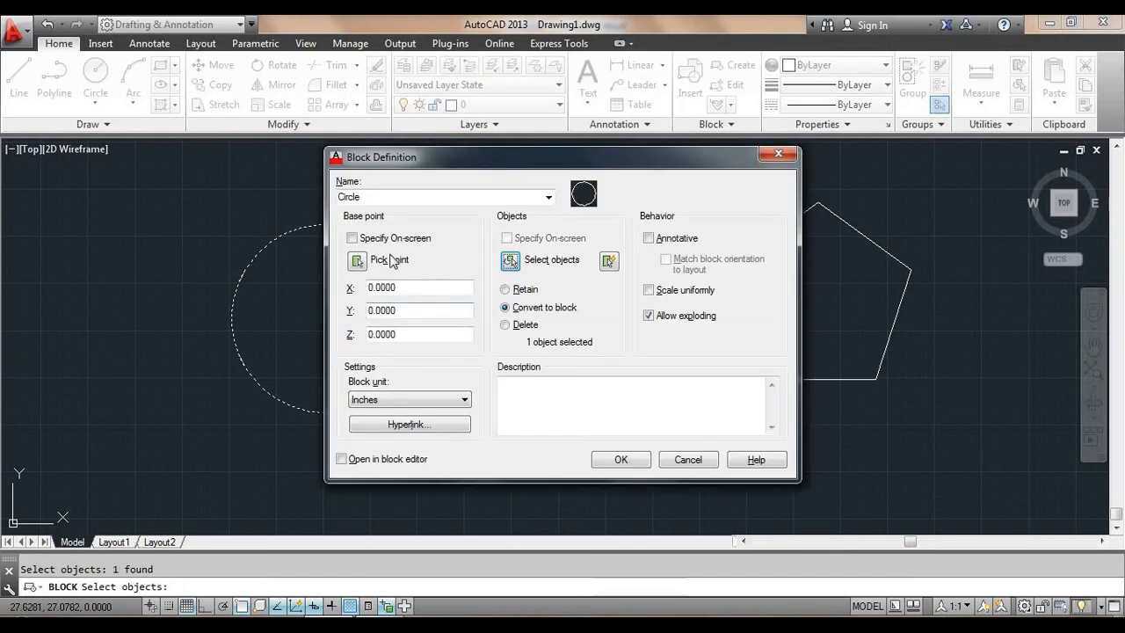
# - Set the circle's center as the base point and create the Circle block
pyautogui.click(361, 262)
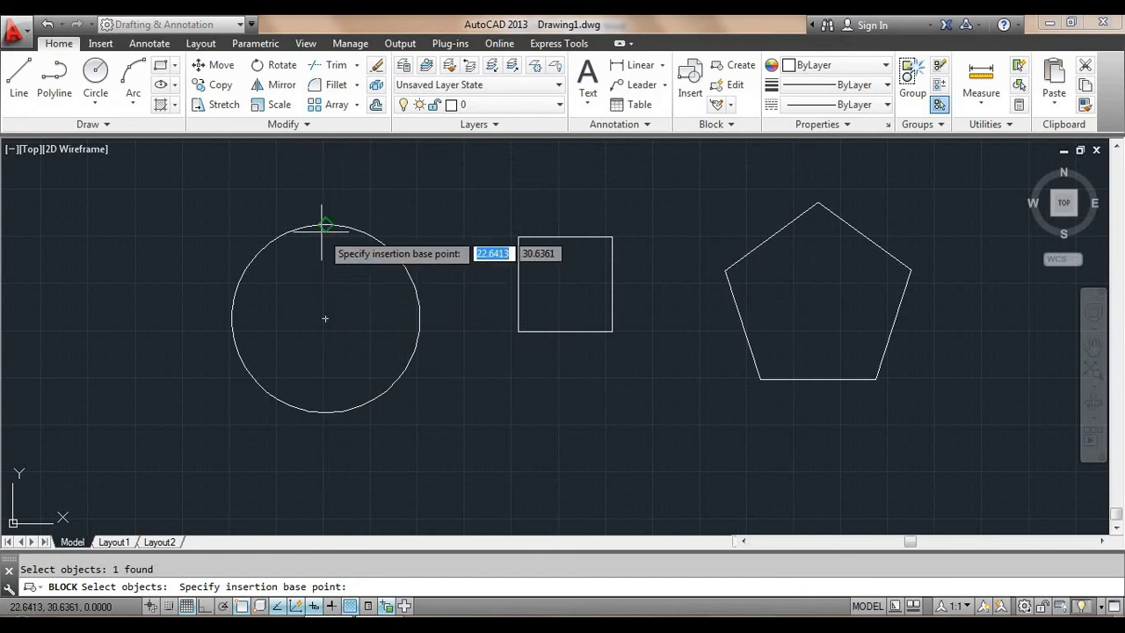
pyautogui.click(326, 319)
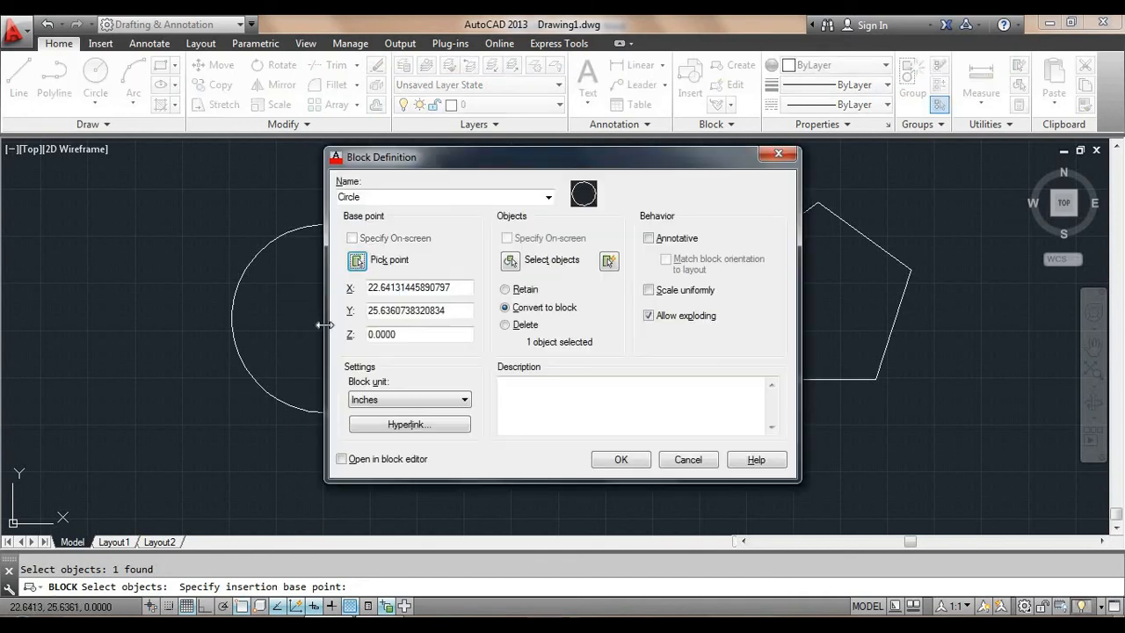
pyautogui.click(621, 460)
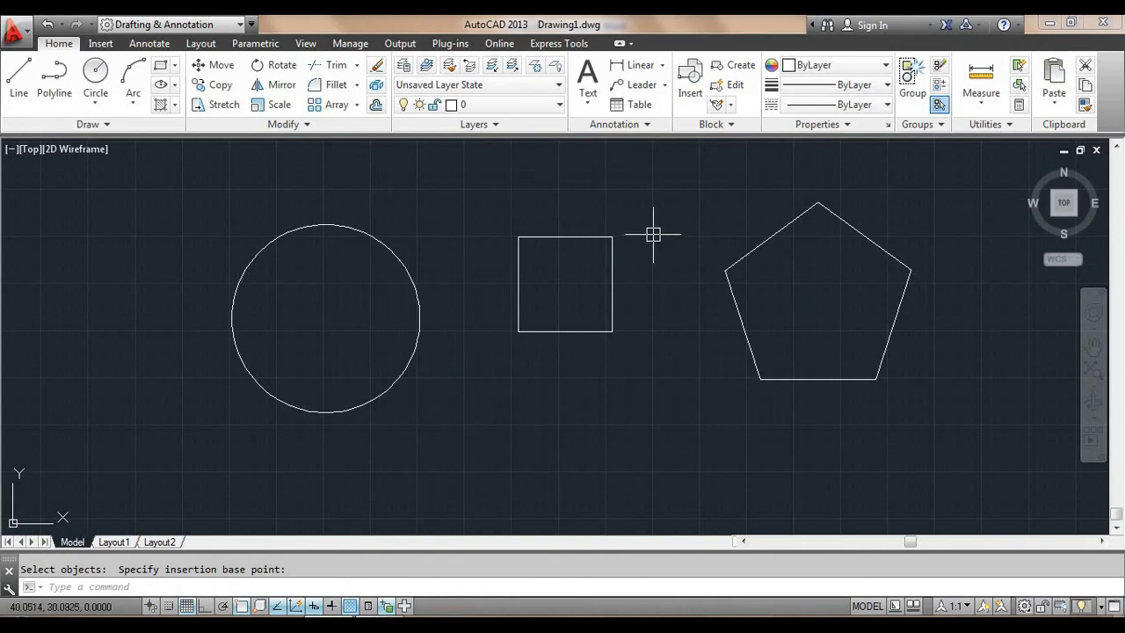
pyautogui.moveTo(651, 332); pyautogui.dragTo(500, 318, button='middle')
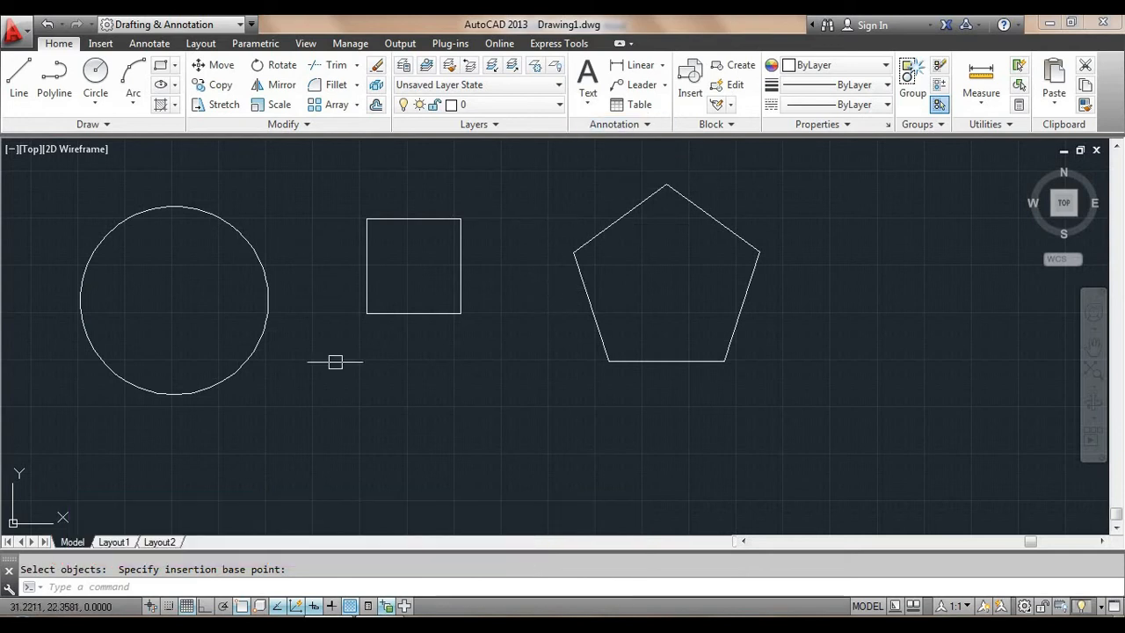
pyautogui.click(693, 93)
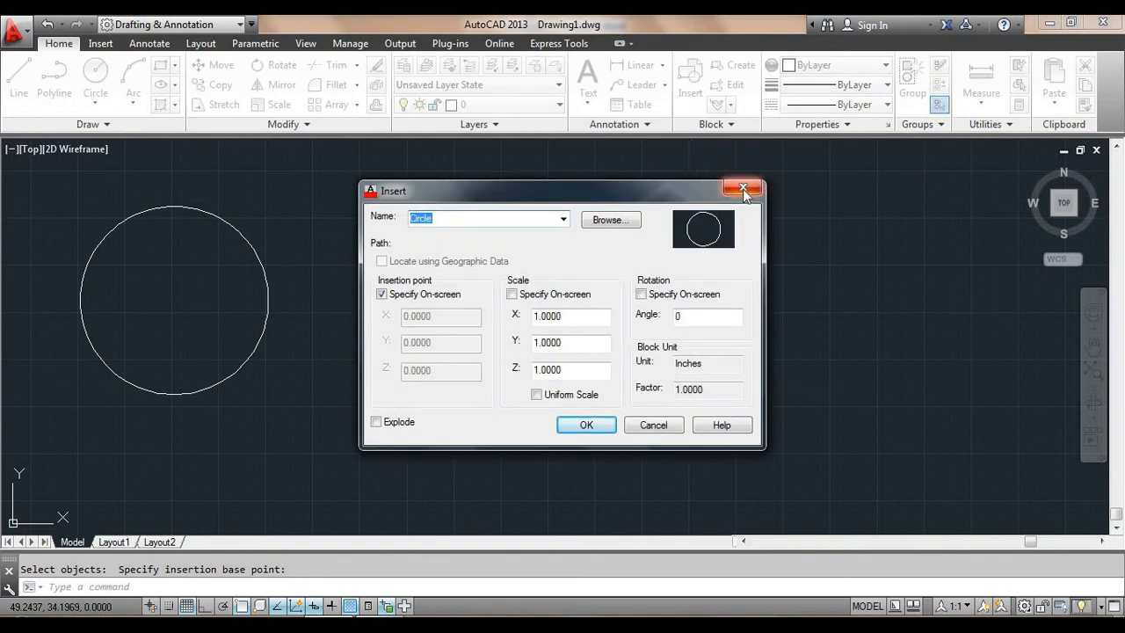
pyautogui.click(743, 187)
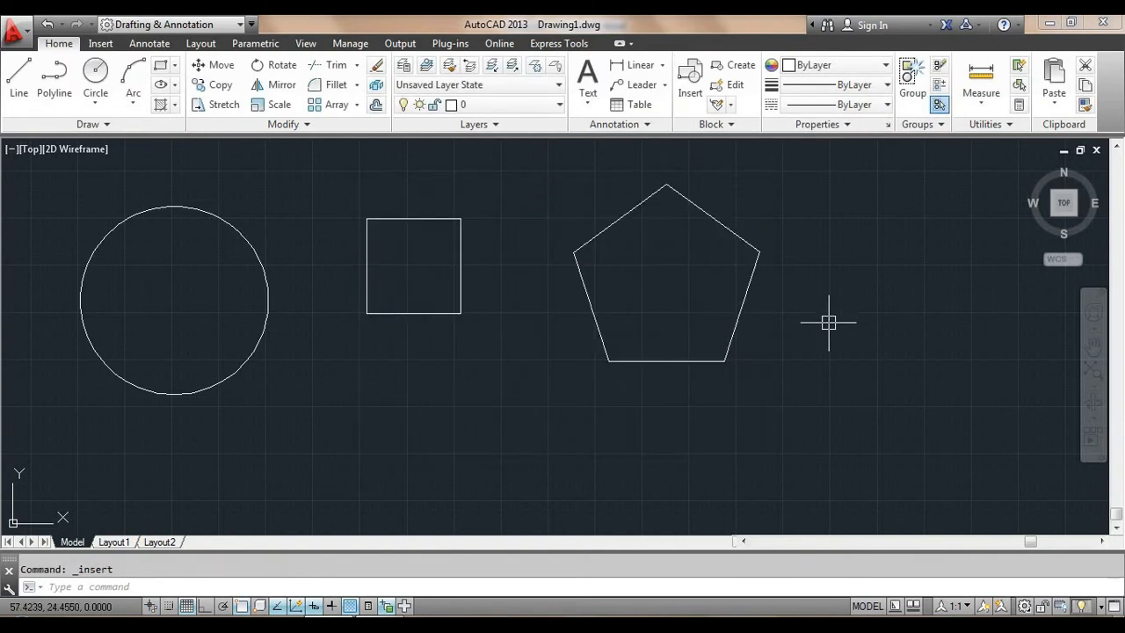
# - Insert the polygon block at scale 1 and rotation 0, placing it to the right of the original pentagon, roughly level with it
pyautogui.write('I')
pyautogui.press('Return')
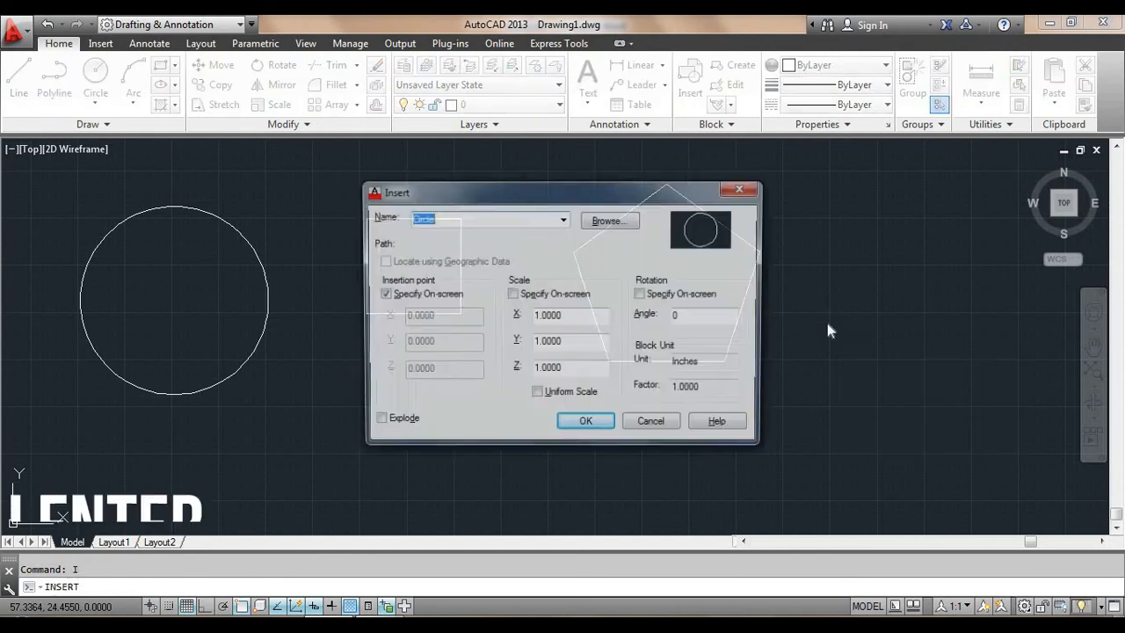
pyautogui.moveTo(583, 196); pyautogui.dragTo(599, 170)
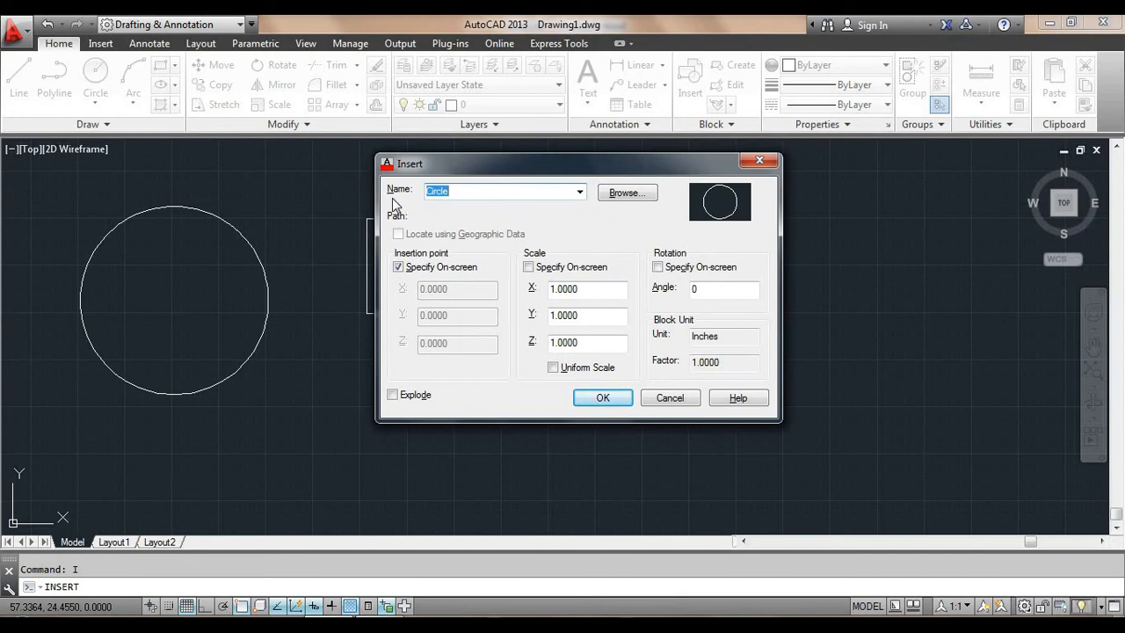
pyautogui.click(580, 194)
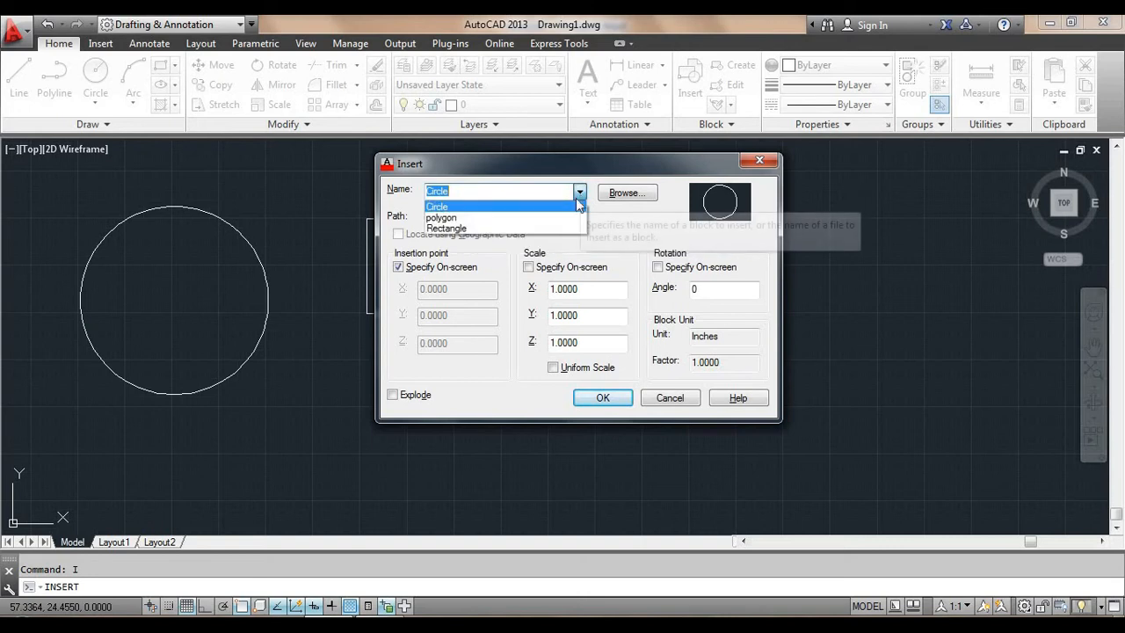
pyautogui.click(470, 217)
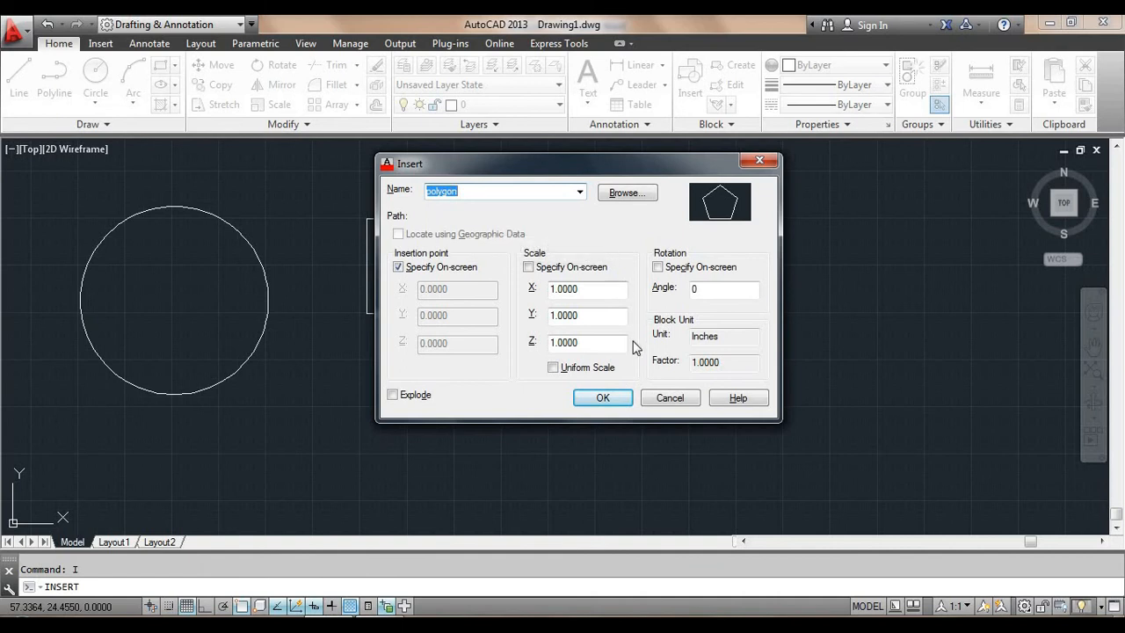
pyautogui.click(614, 398)
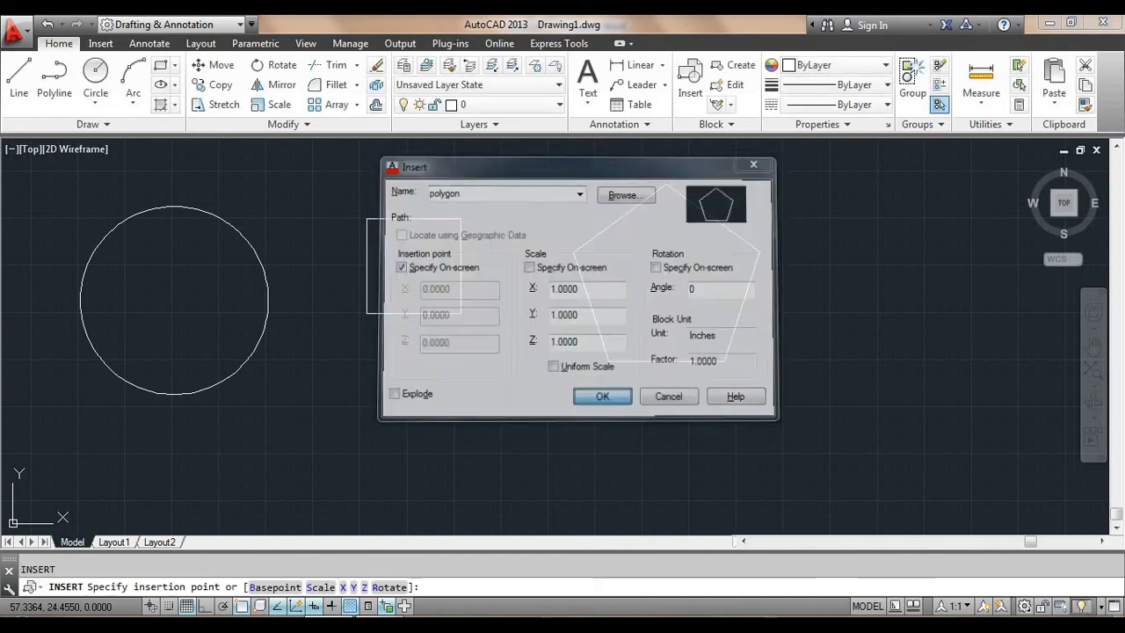
pyautogui.moveTo(451, 428)
pyautogui.mouseDown(button='middle')
pyautogui.moveTo(557, 443)
pyautogui.moveTo(452, 414)
pyautogui.mouseUp(button='middle')
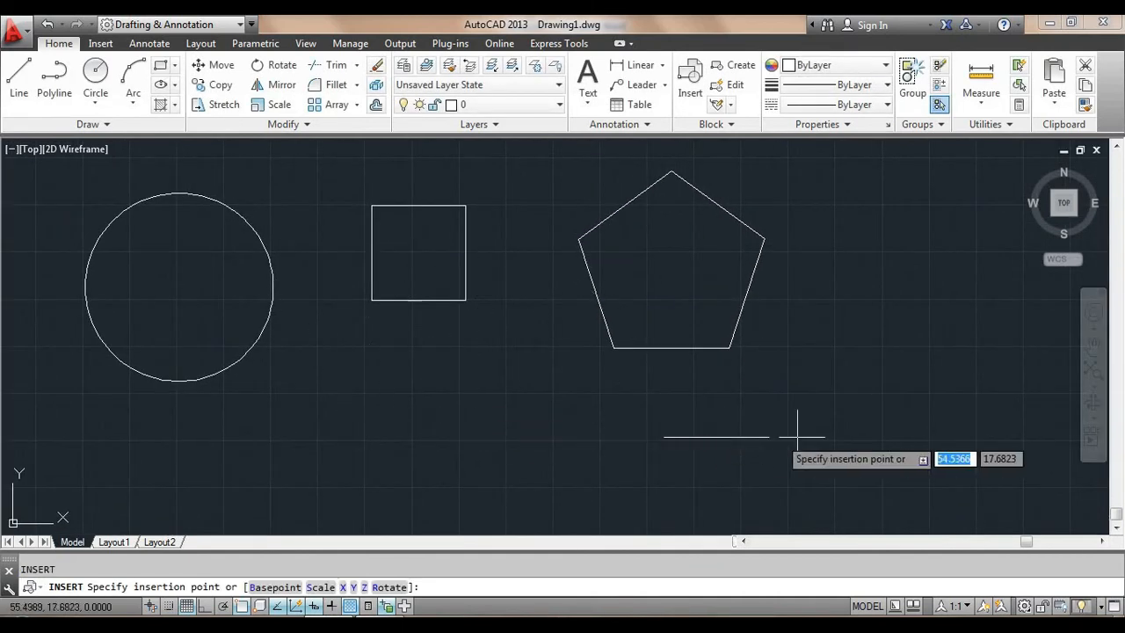
pyautogui.moveTo(902, 379); pyautogui.dragTo(828, 354, button='middle')
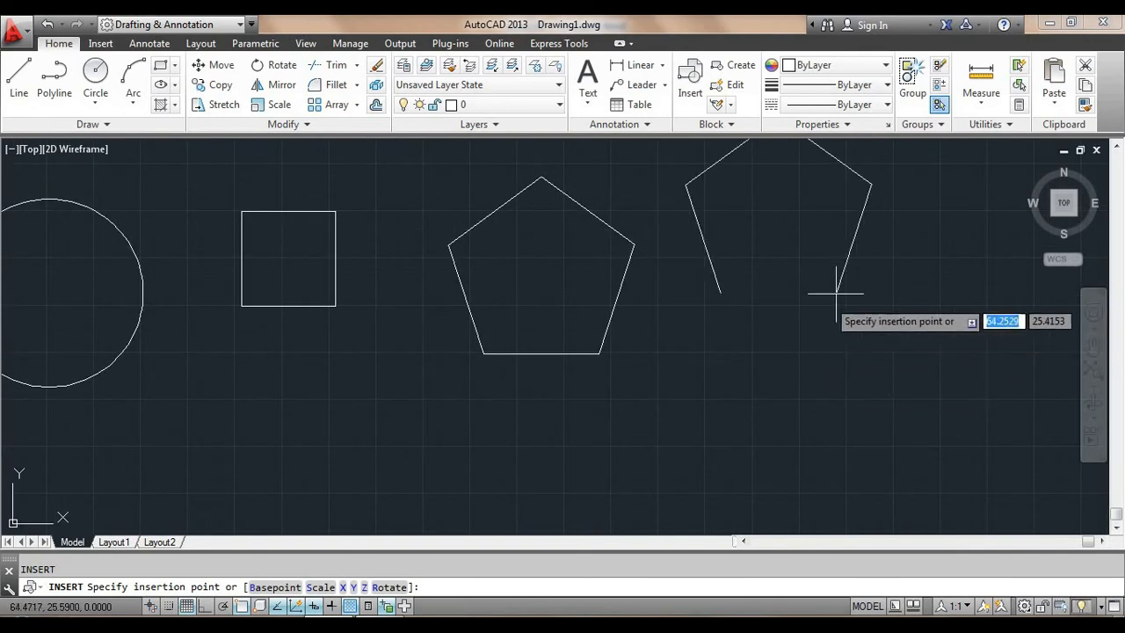
pyautogui.click(848, 352)
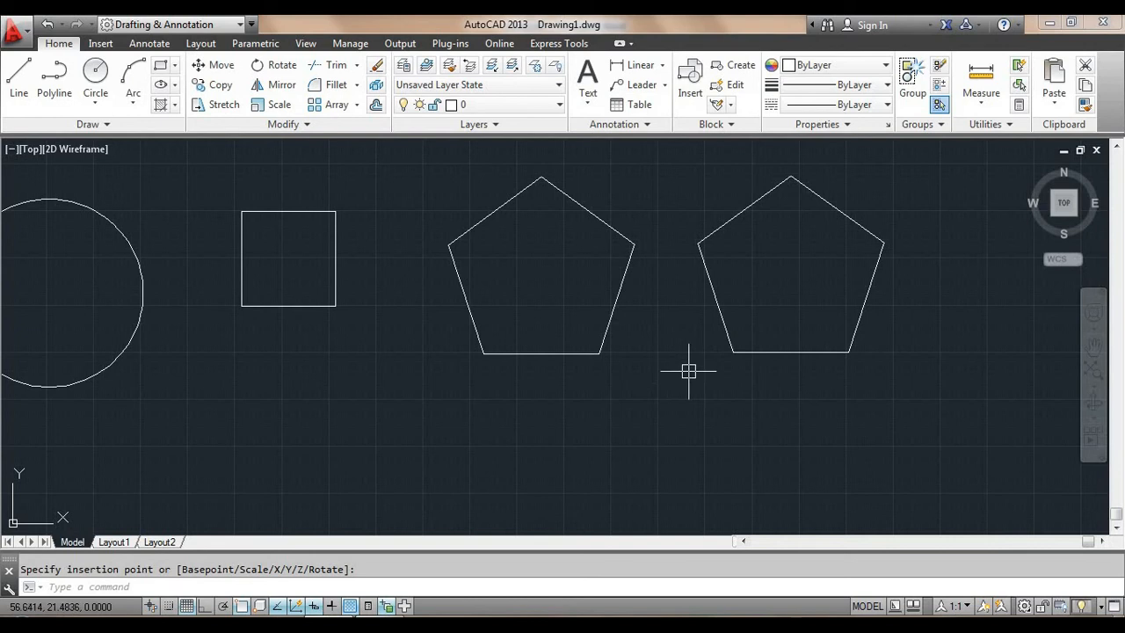
# - Insert the Rectangle block at scale 1 and rotation 0, placing it directly below the original square and aligned with it
pyautogui.click(691, 93)
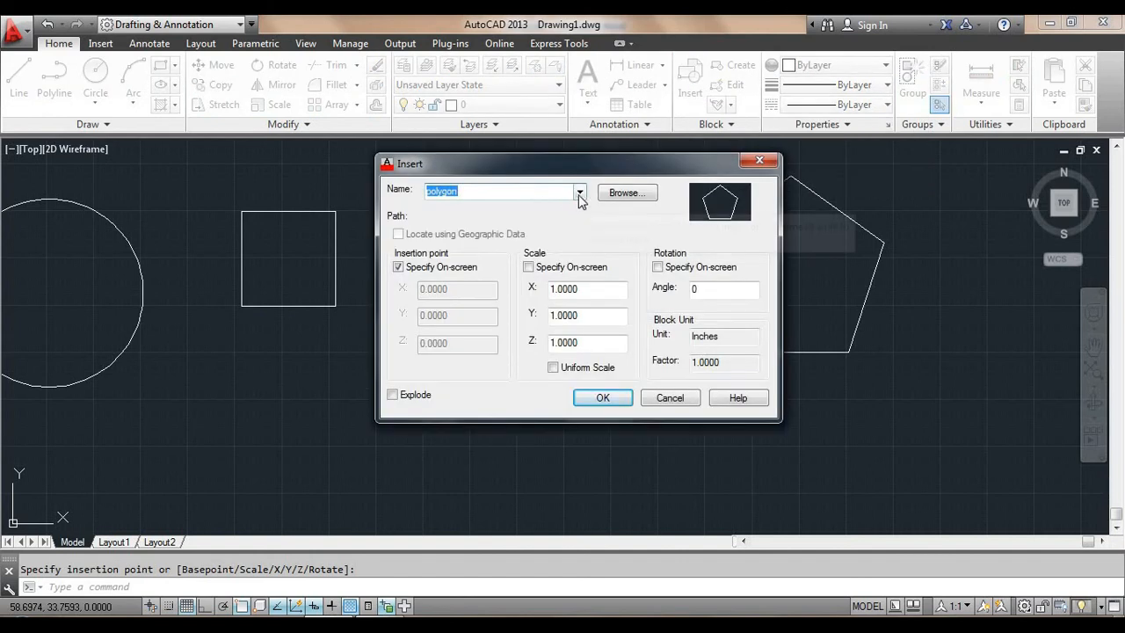
pyautogui.click(580, 193)
pyautogui.click(499, 227)
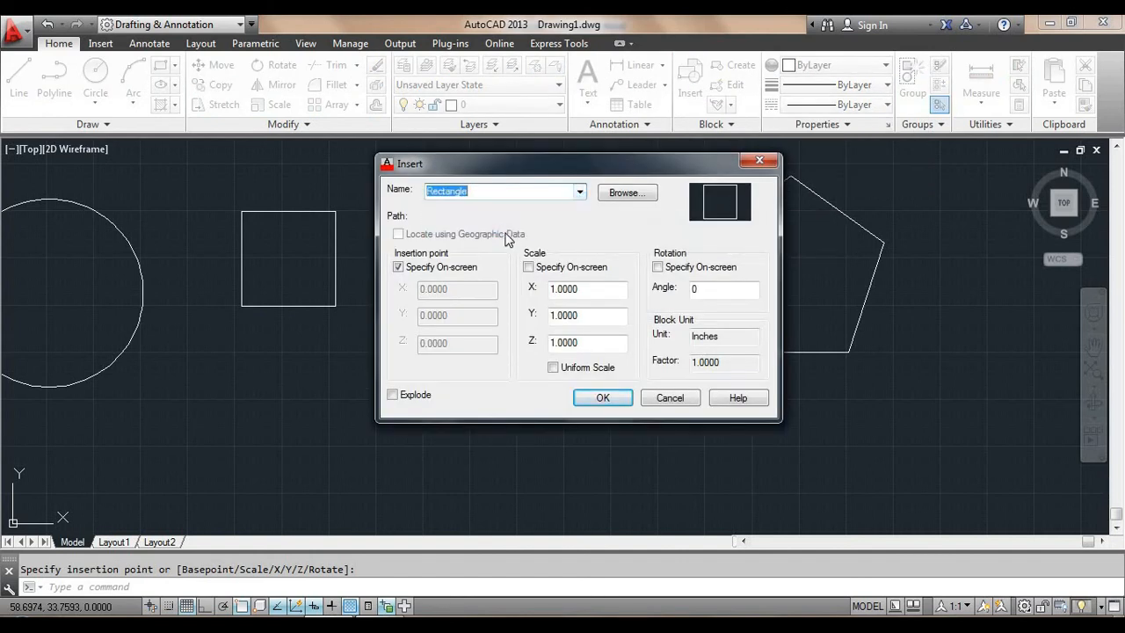
pyautogui.click(603, 397)
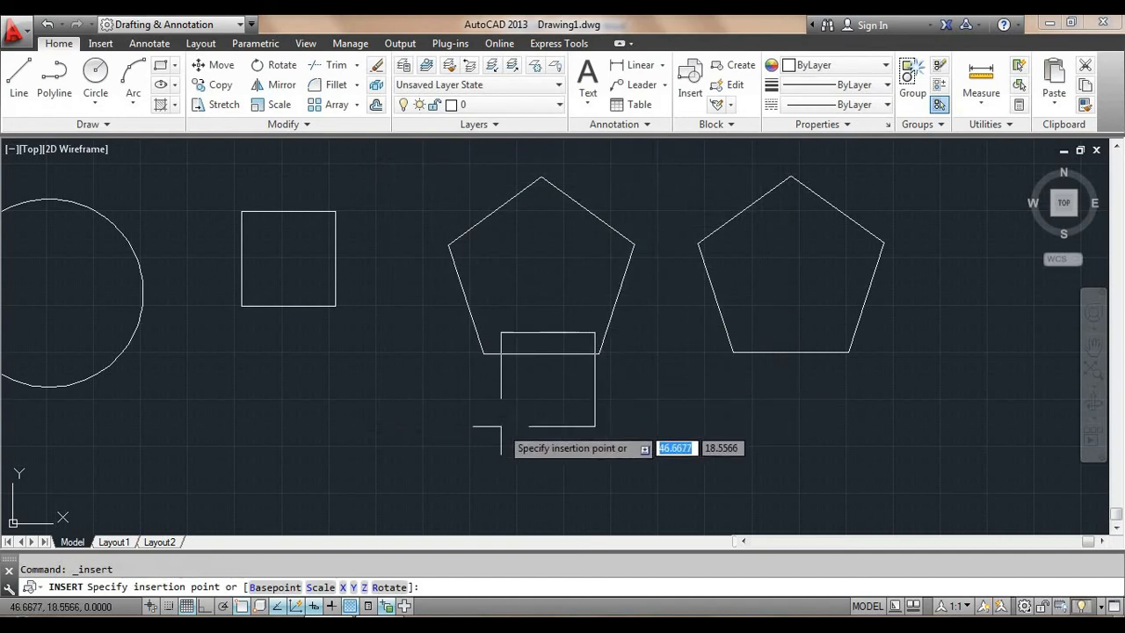
pyautogui.moveTo(502, 428); pyautogui.dragTo(652, 365, button='middle')
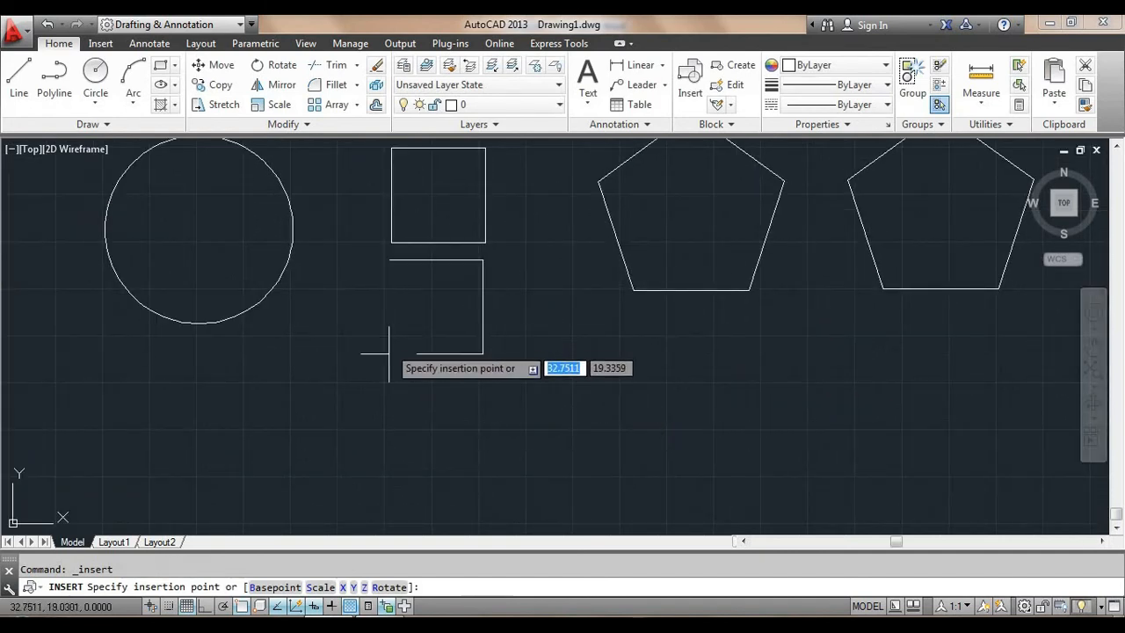
pyautogui.click(391, 380)
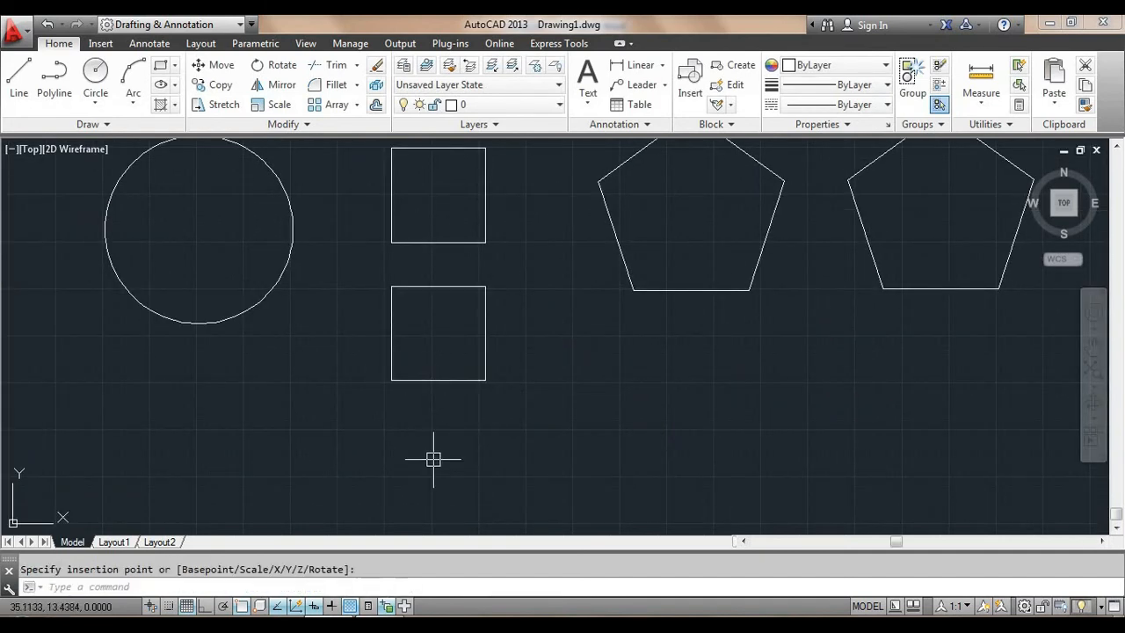
# - Insert the Circle block at scale 1 and rotation 0, placing it just below the original circle
pyautogui.moveTo(555, 384); pyautogui.dragTo(527, 416, button='middle')
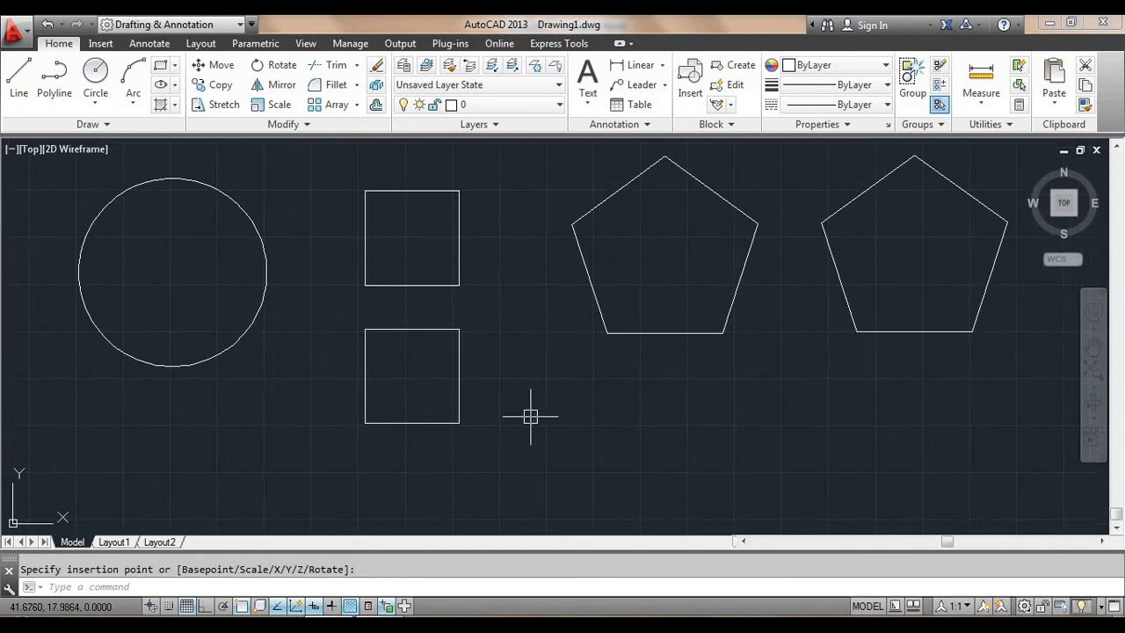
pyautogui.moveTo(639, 410)
pyautogui.mouseDown(button='middle')
pyautogui.moveTo(585, 414)
pyautogui.moveTo(603, 396)
pyautogui.mouseUp(button='middle')
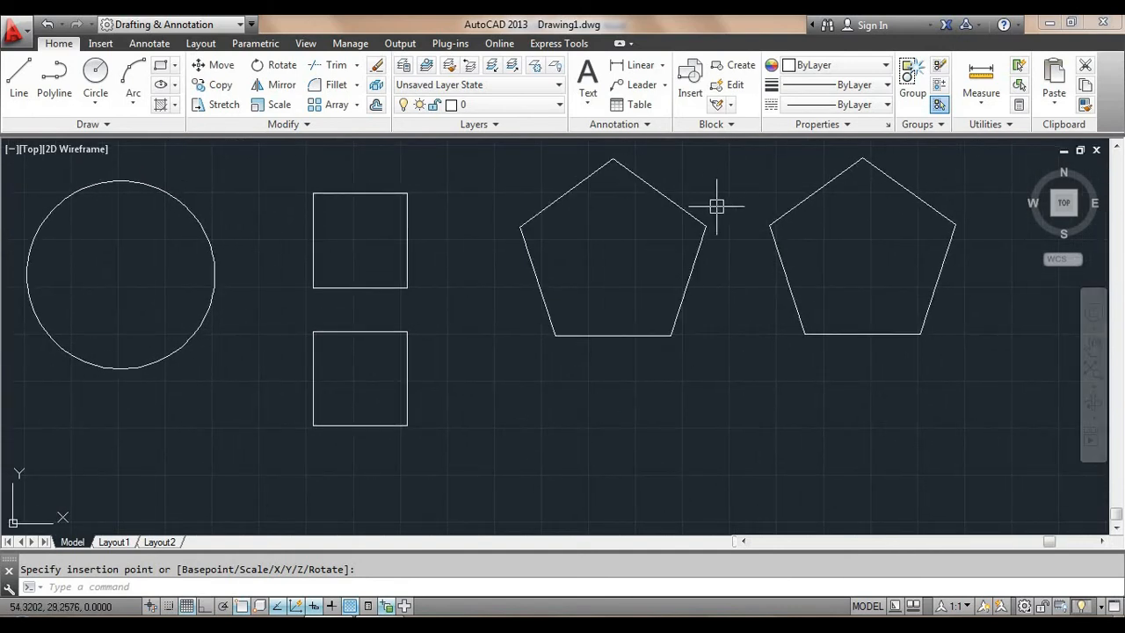
pyautogui.click(690, 77)
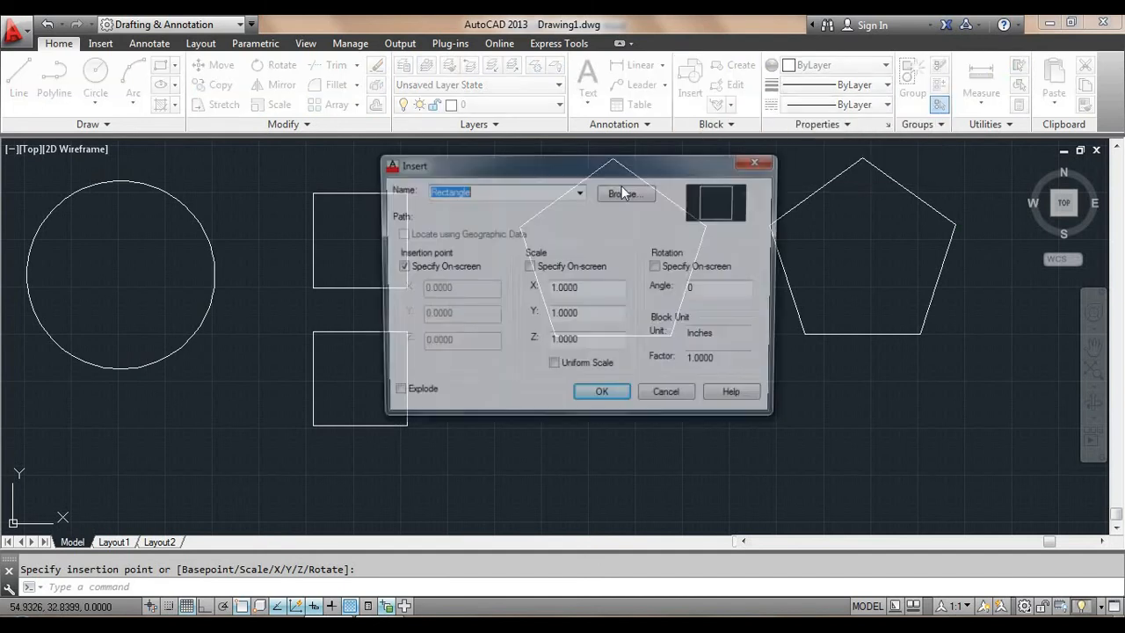
pyautogui.click(580, 192)
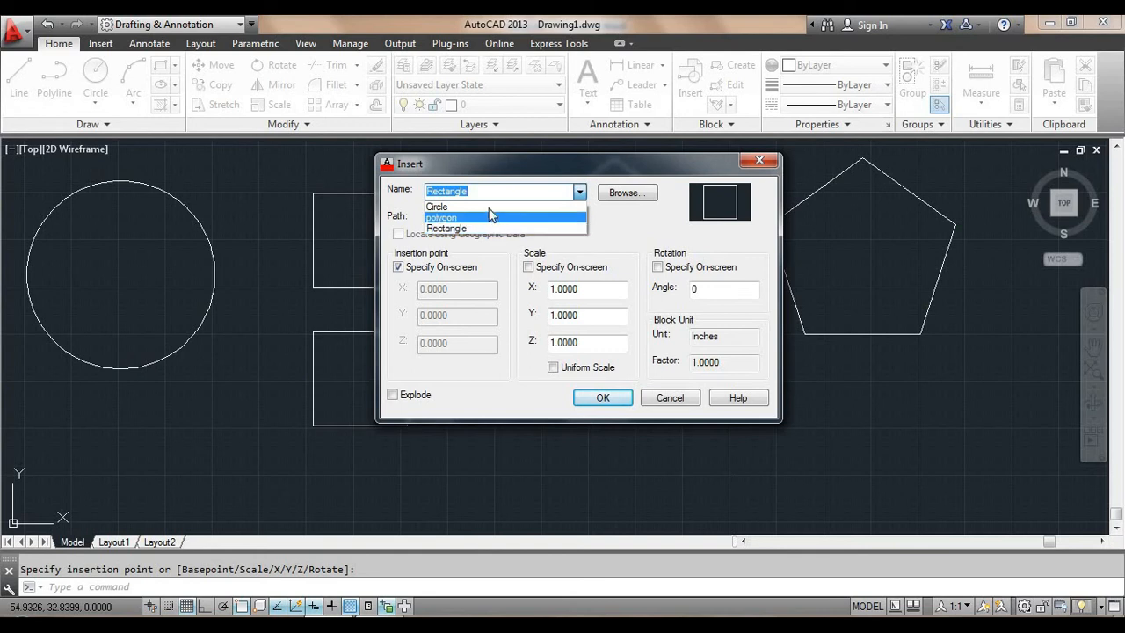
pyautogui.click(448, 203)
pyautogui.click(603, 397)
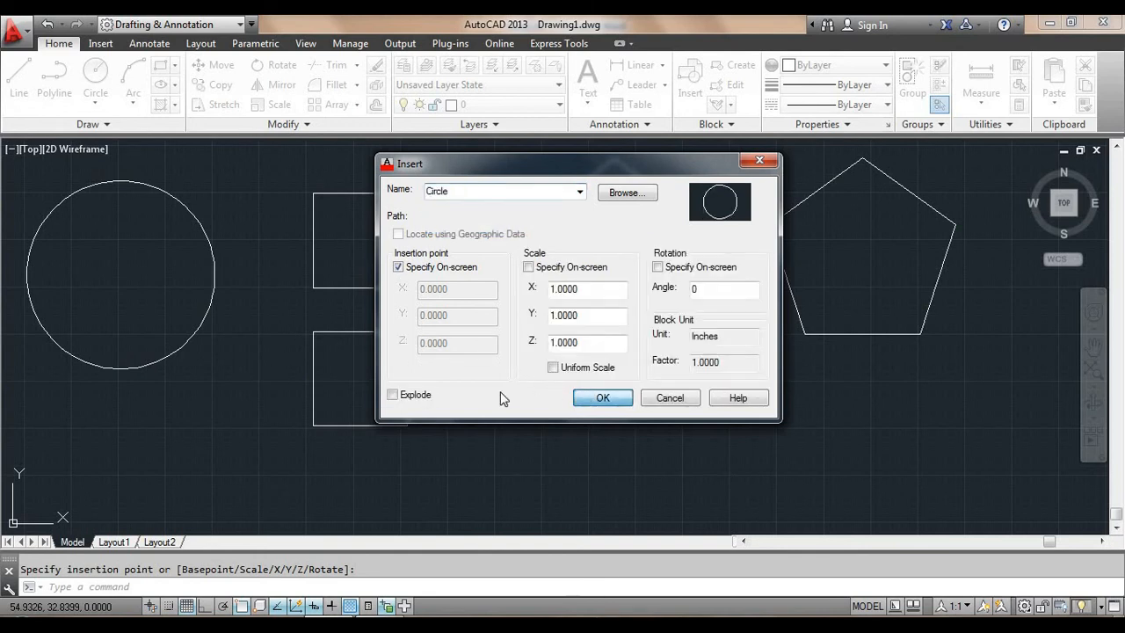
pyautogui.moveTo(259, 369); pyautogui.dragTo(571, 244, button='middle')
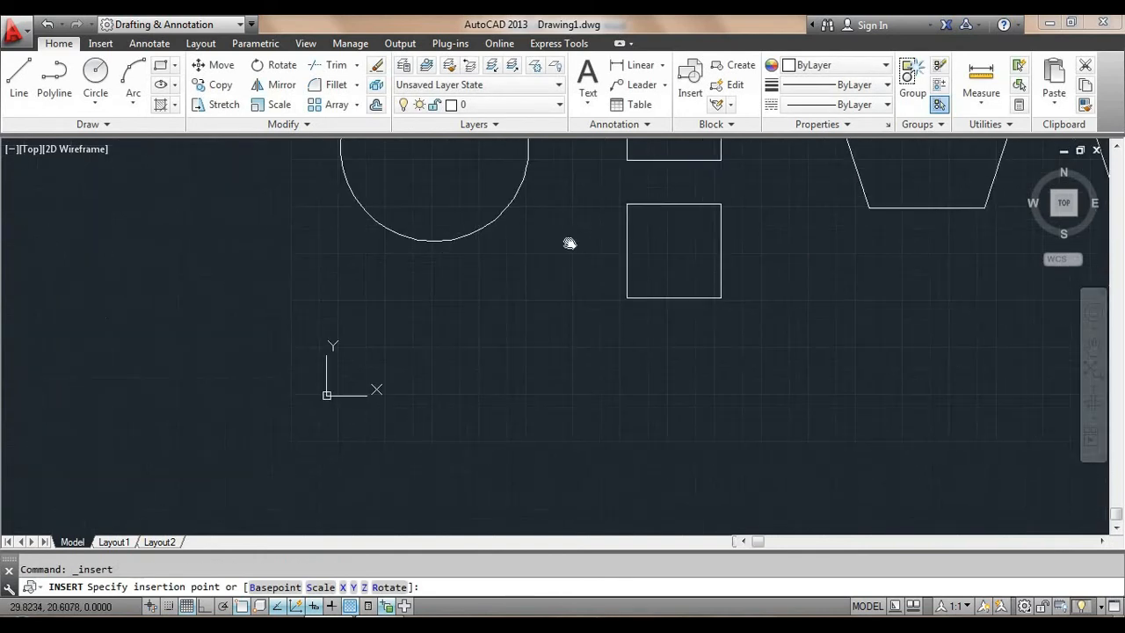
pyautogui.click(429, 361)
# - Open the Rectangle block definition in the Block Editor using the BE command
pyautogui.moveTo(606, 413)
pyautogui.mouseDown(button='middle')
pyautogui.moveTo(327, 452)
pyautogui.moveTo(344, 448)
pyautogui.mouseUp(button='middle')
pyautogui.scroll(-3, 489, 430)
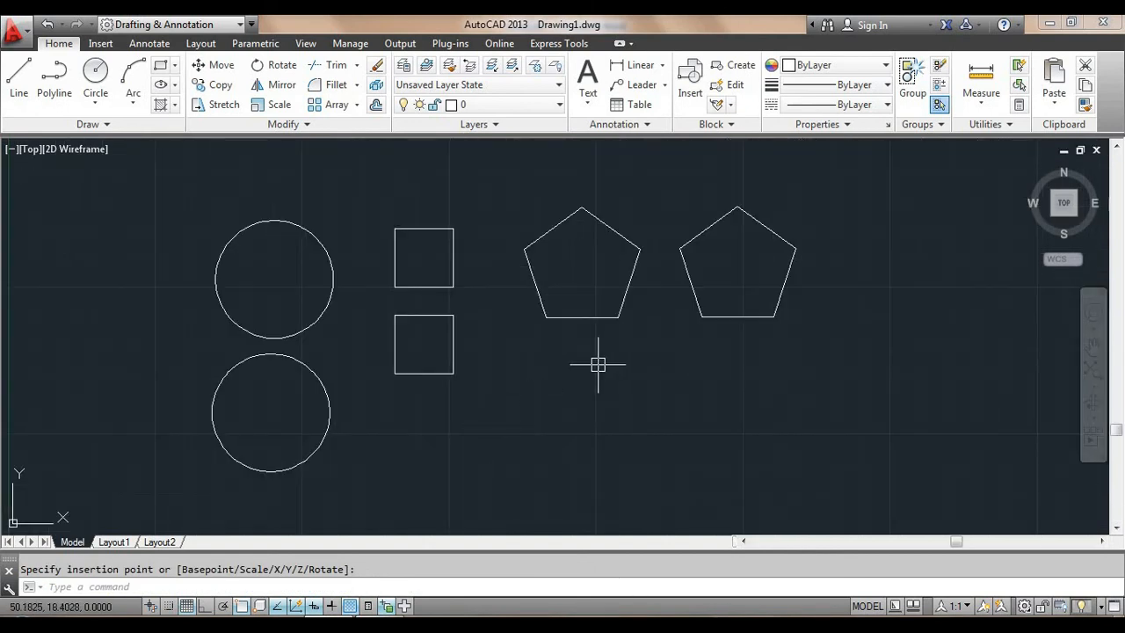
pyautogui.moveTo(598, 367); pyautogui.dragTo(515, 349, button='middle')
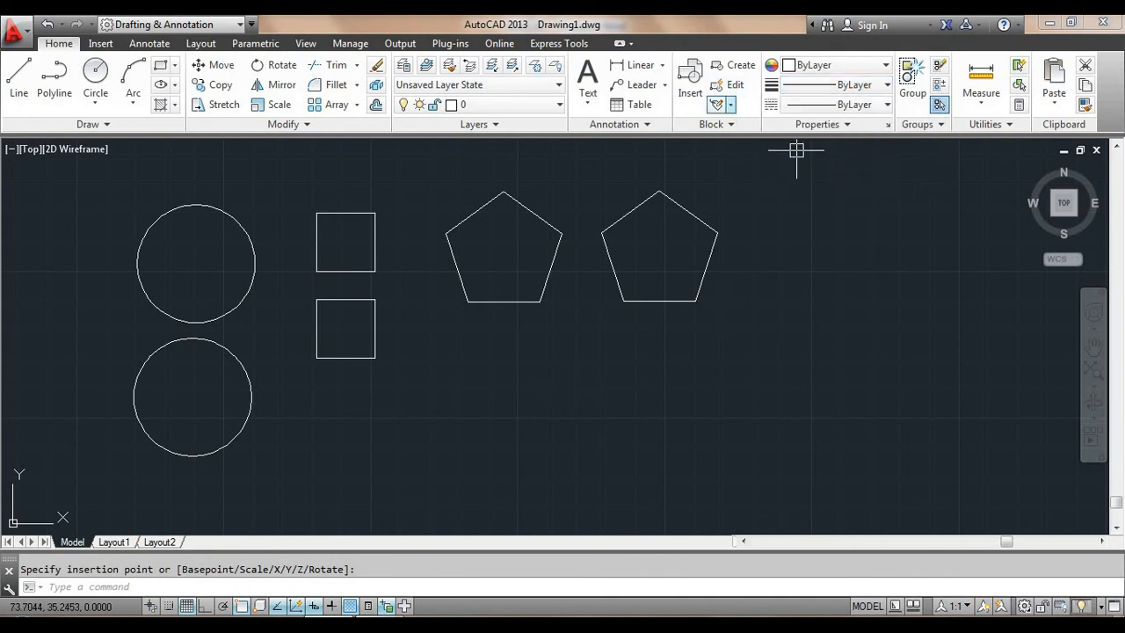
pyautogui.write('b')
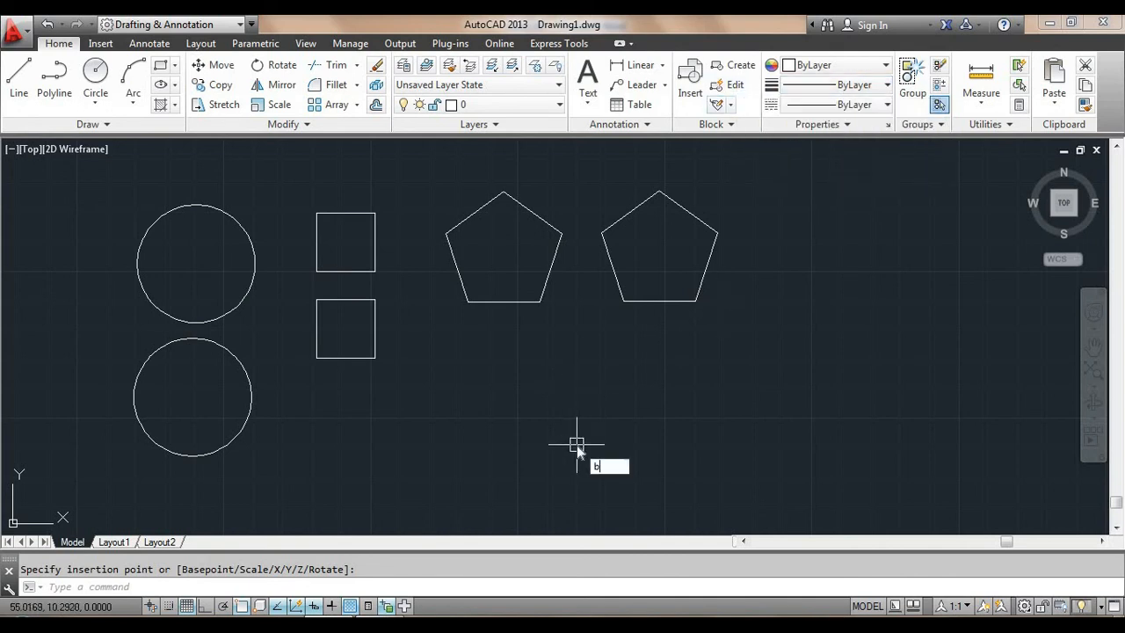
pyautogui.press('Return')
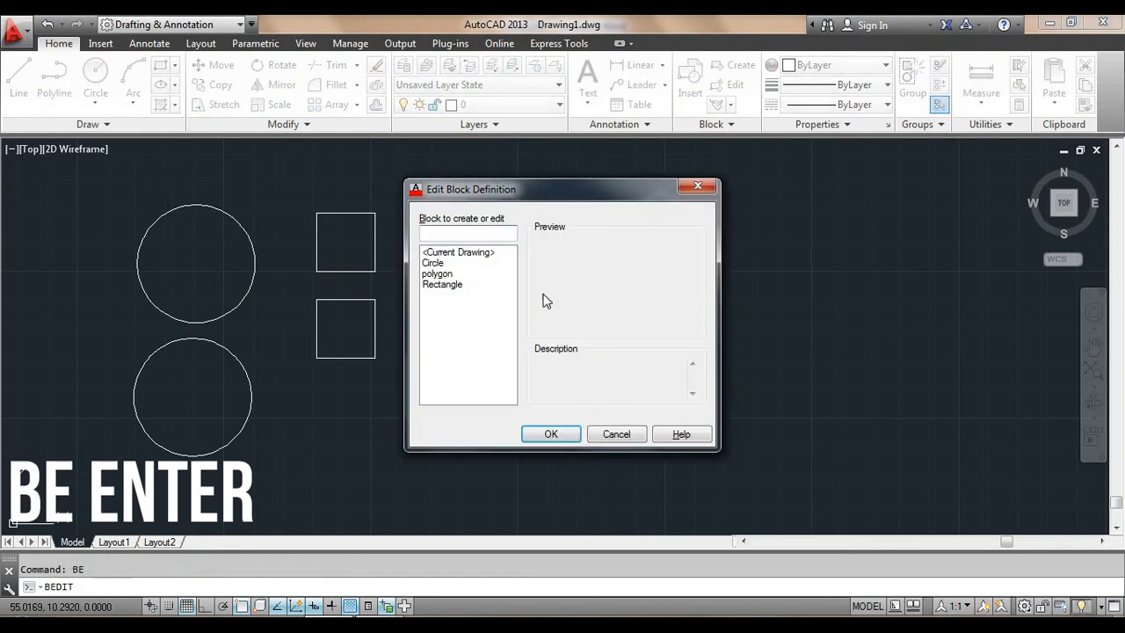
pyautogui.moveTo(524, 194); pyautogui.dragTo(529, 179)
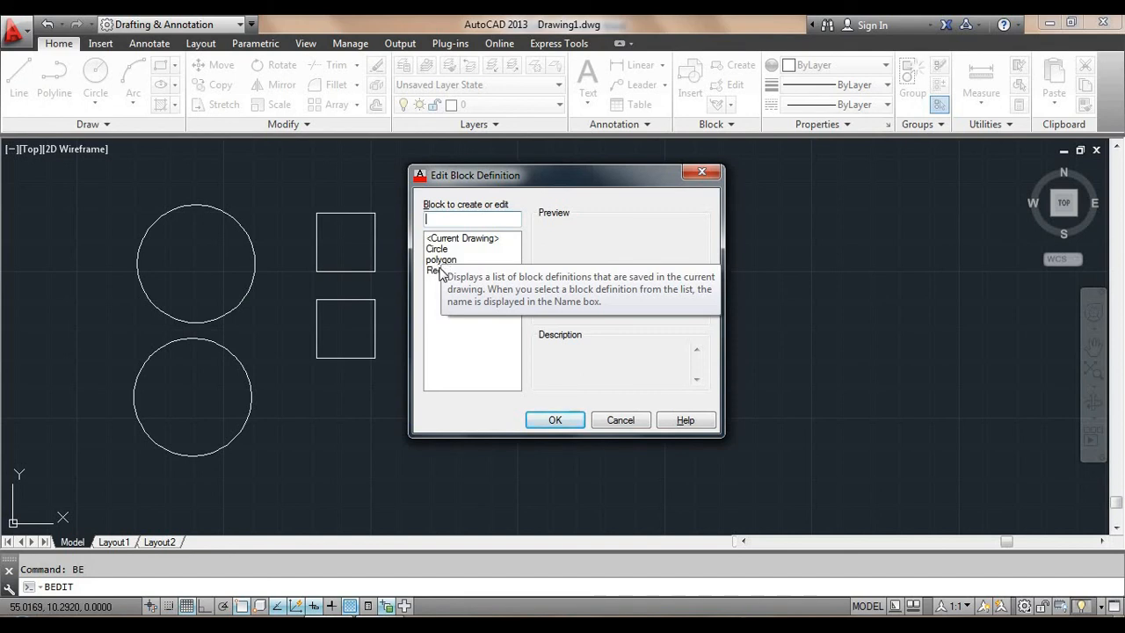
pyautogui.click(443, 271)
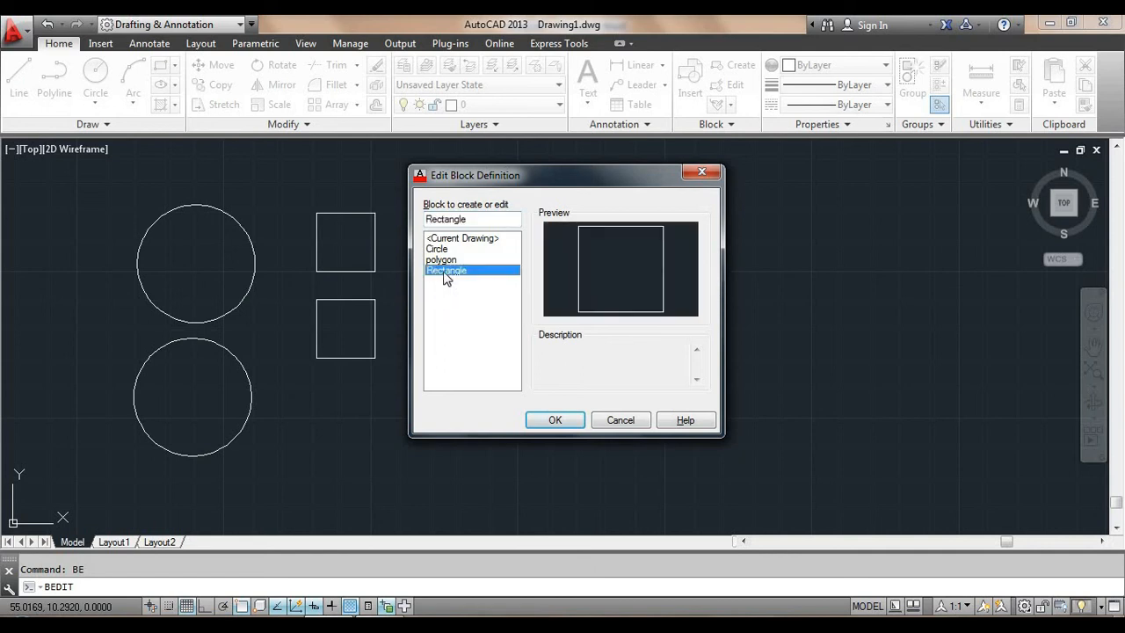
pyautogui.click(554, 419)
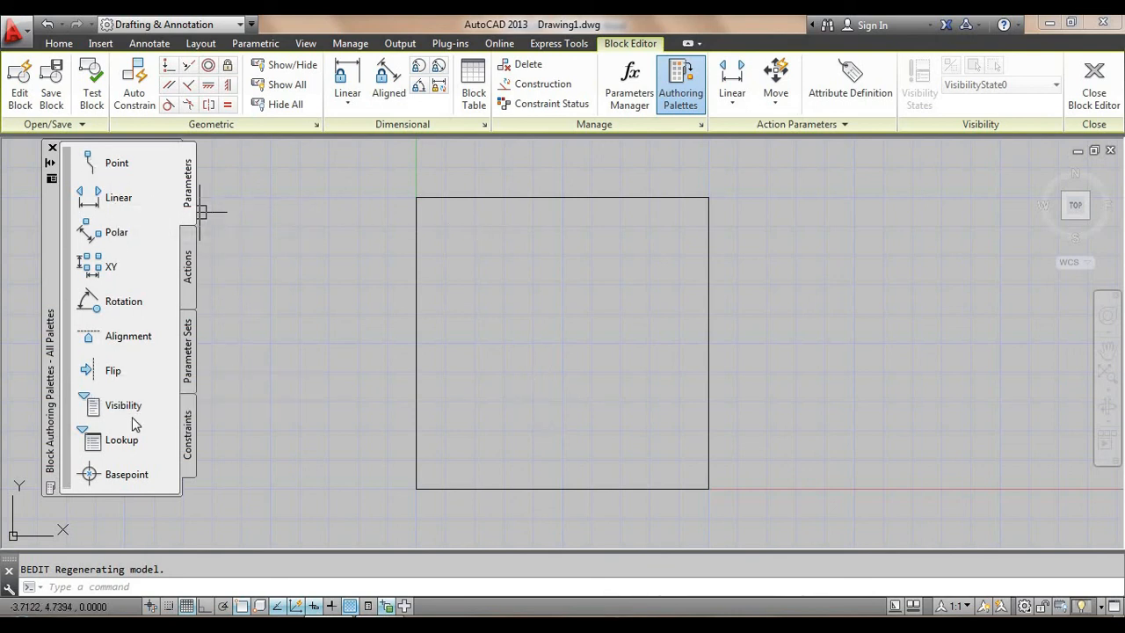
# - Add a Basepoint parameter at the midpoint of the square's top edge, then close the Block Editor, saving the changes to Rectangle
pyautogui.click(124, 476)
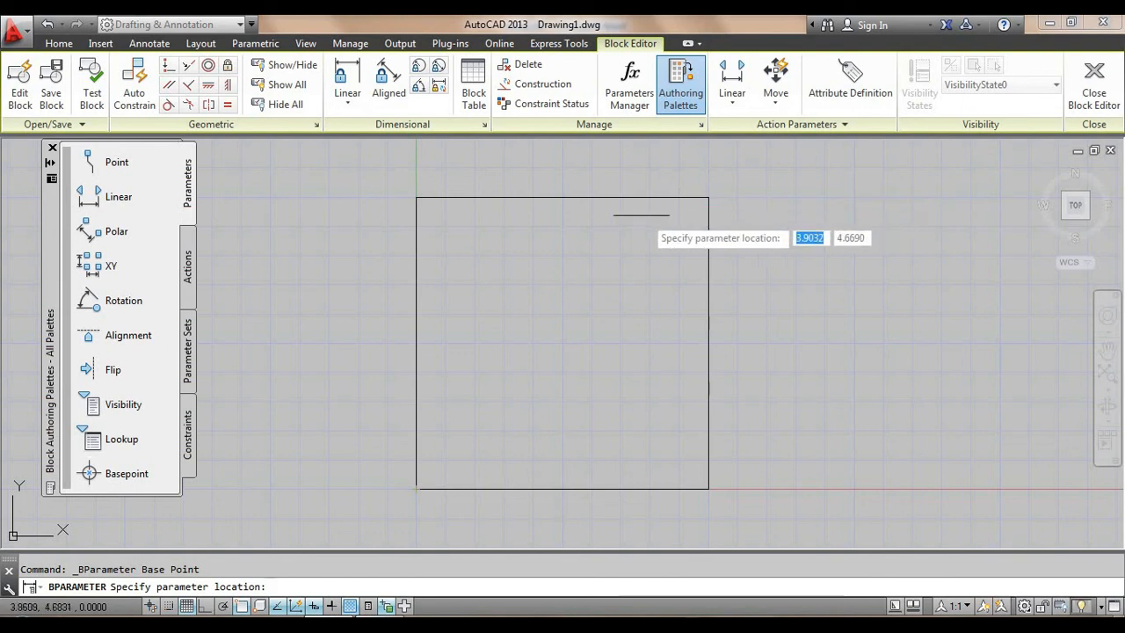
pyautogui.click(562, 197)
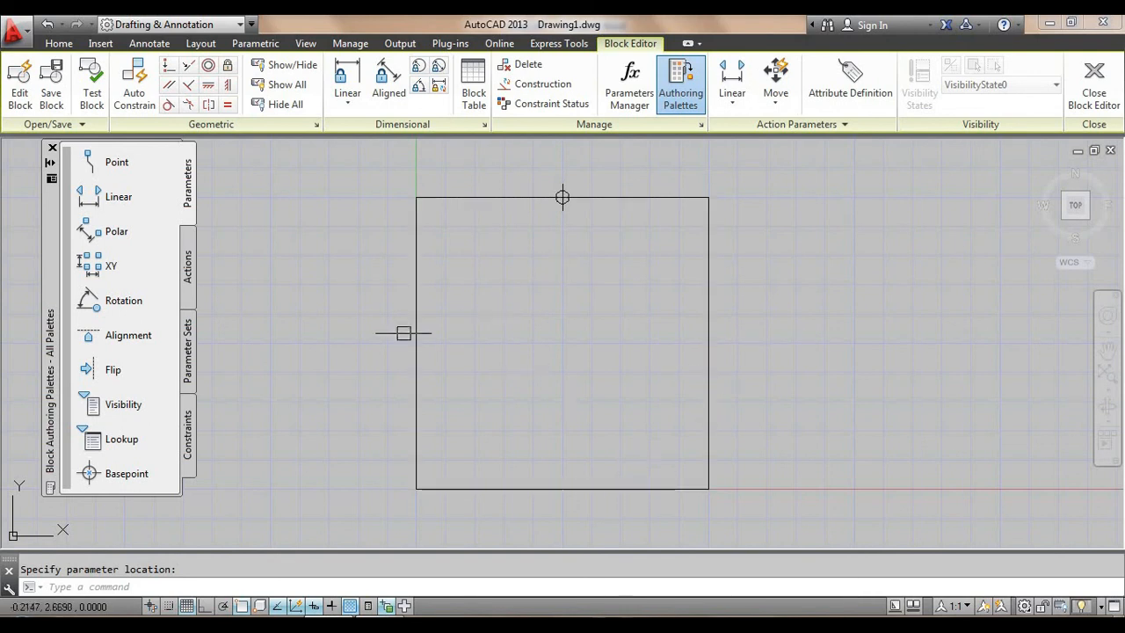
pyautogui.click(1096, 108)
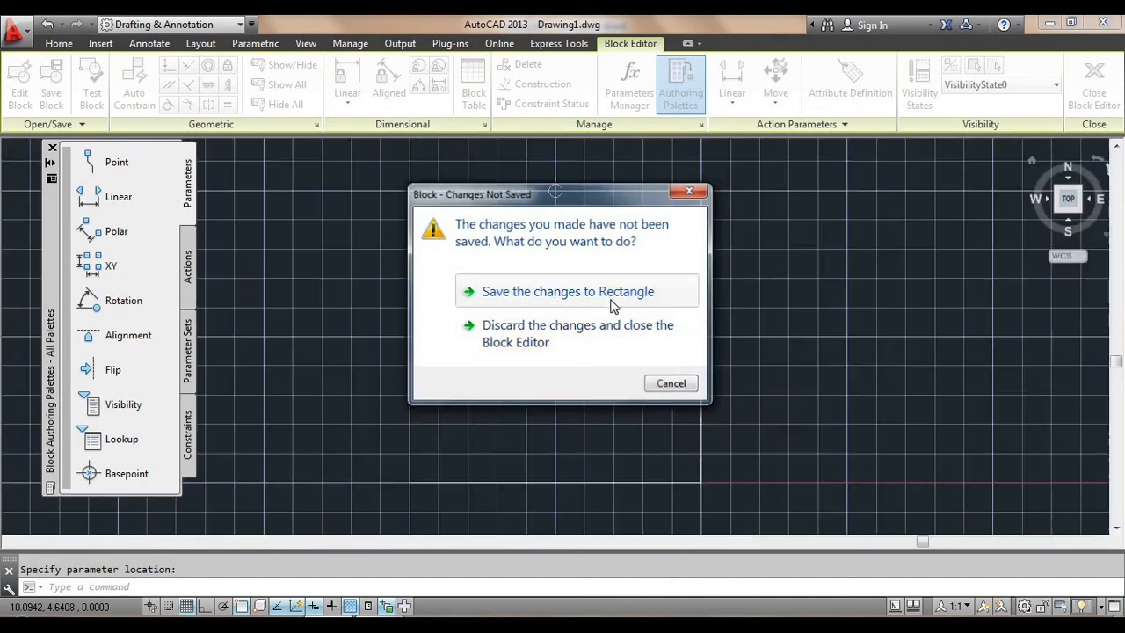
pyautogui.click(614, 305)
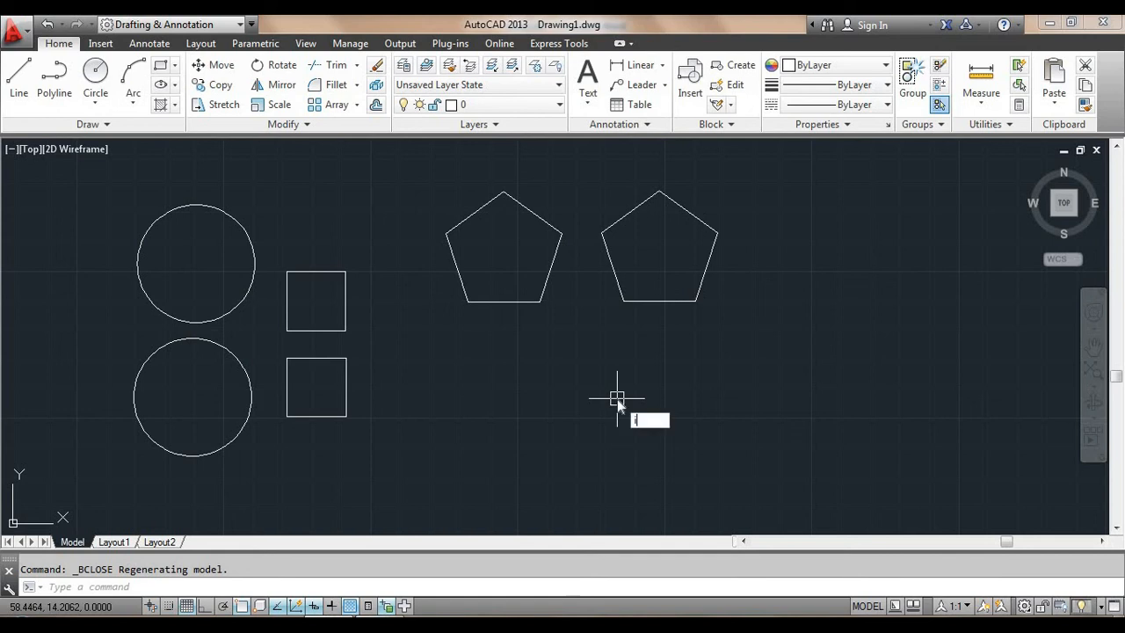
# - Insert the edited Rectangle block at scale 1 and rotation 0, placing it to the right of the lower square, roughly level with it
pyautogui.write('i')
pyautogui.press('Return')
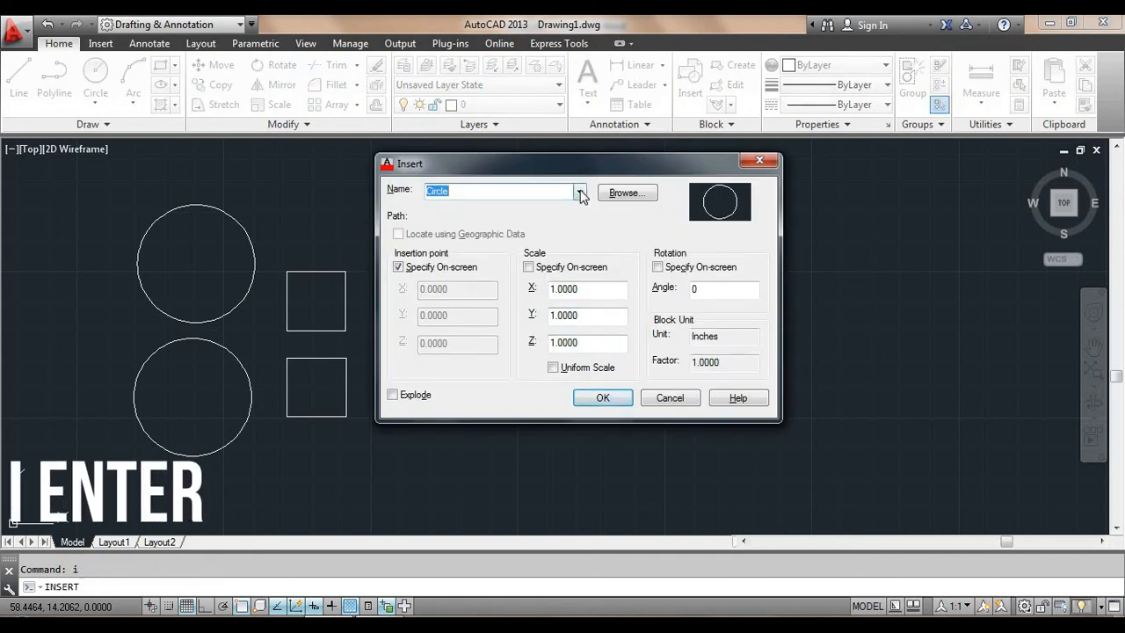
pyautogui.click(581, 195)
pyautogui.click(566, 234)
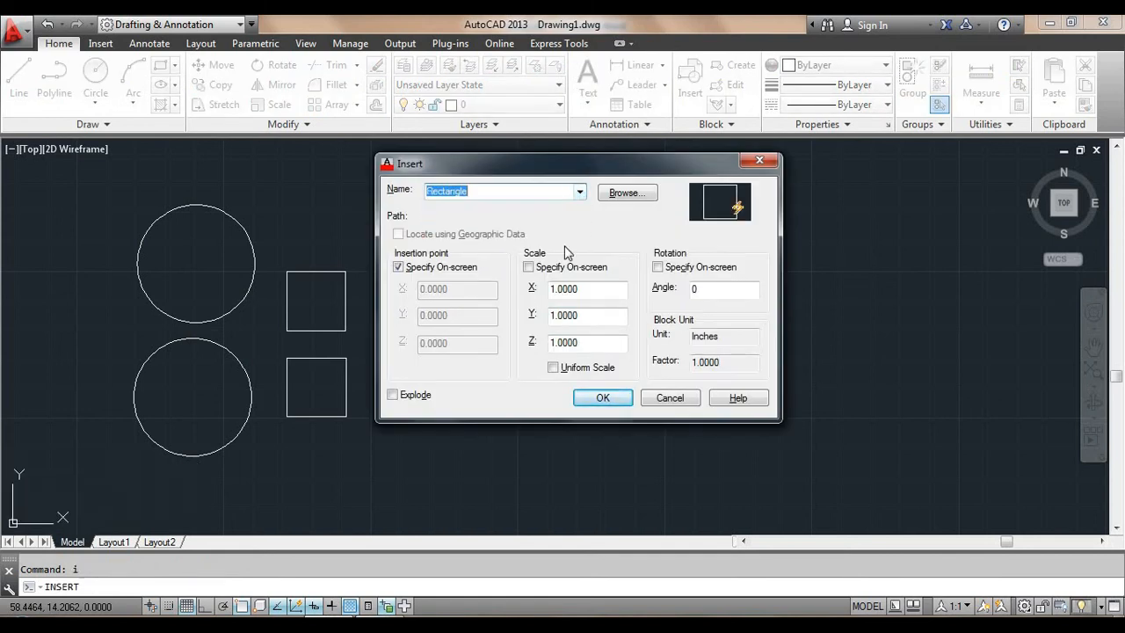
pyautogui.click(603, 397)
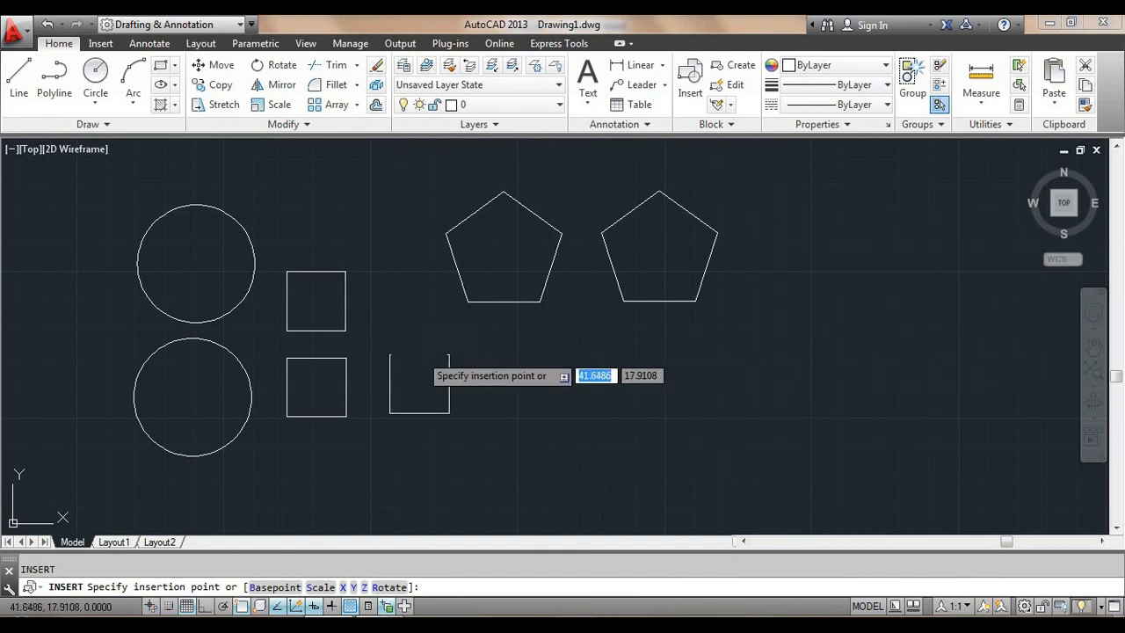
pyautogui.click(416, 387)
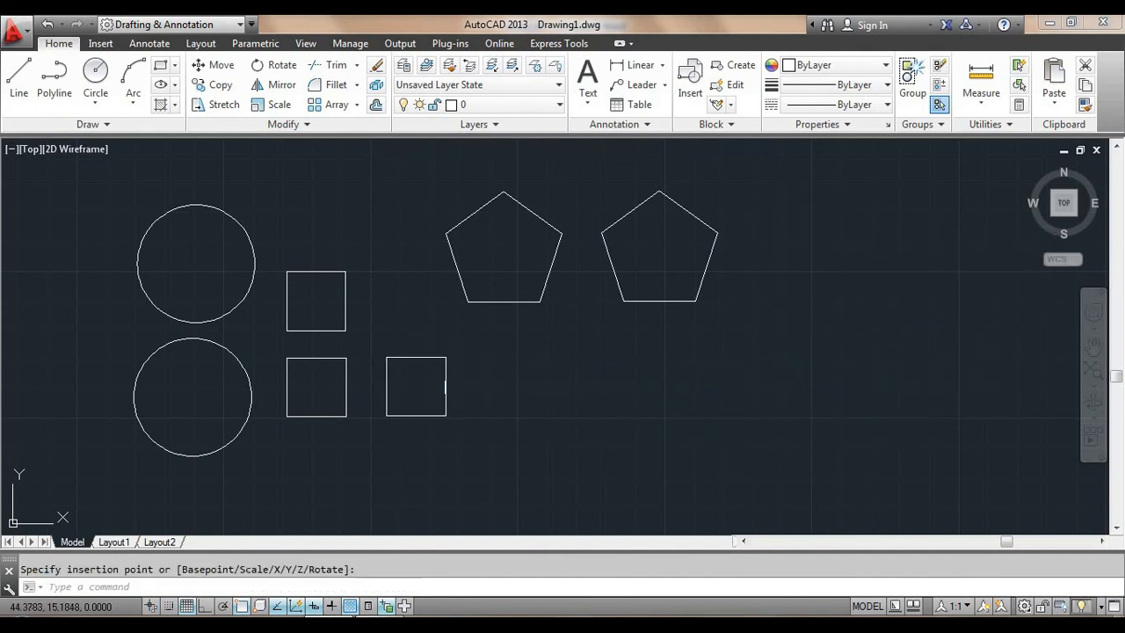